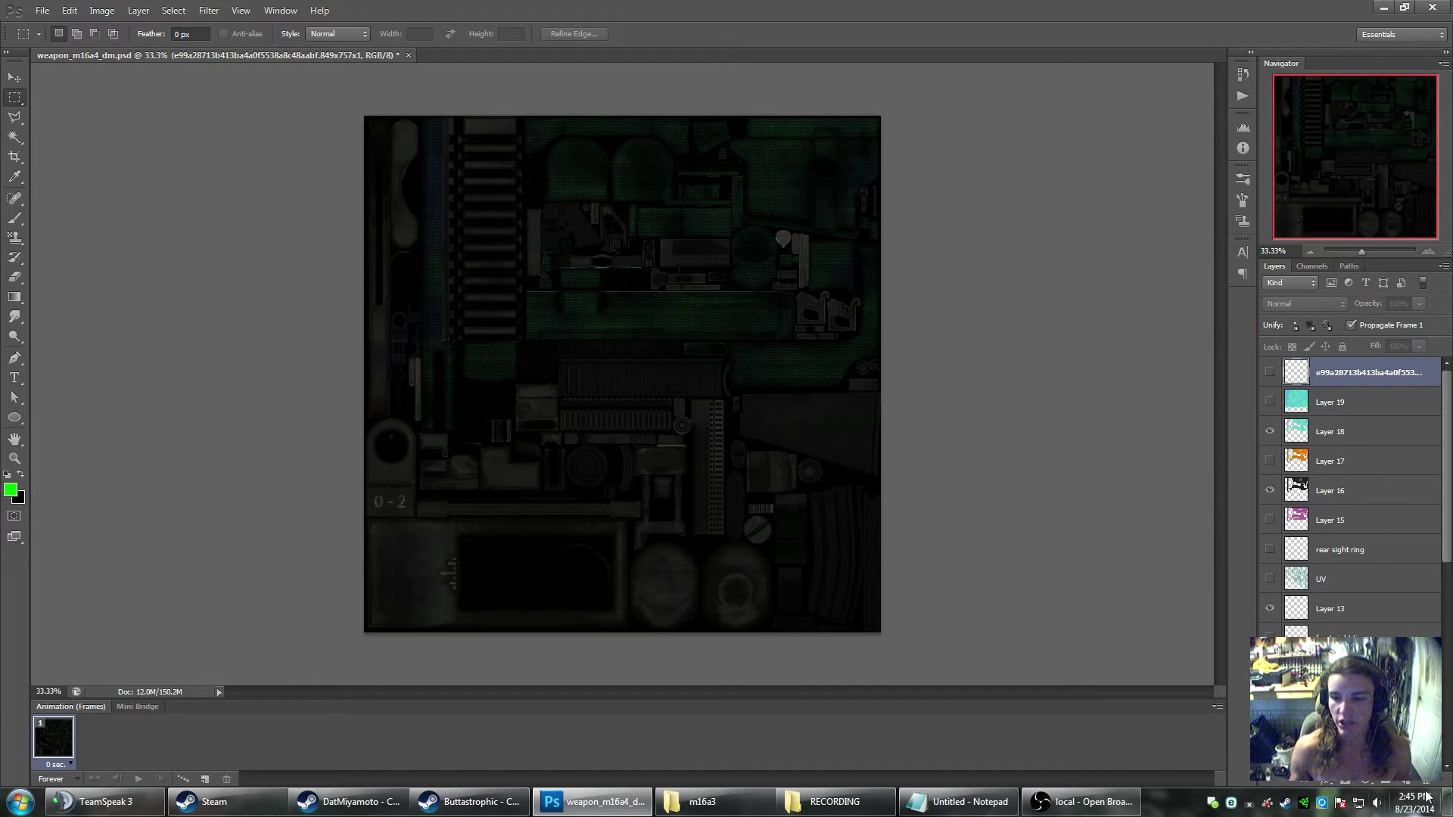
- Add a new empty layer and zoom the upper texture area to 100%
{"action": "key", "text": "ctrl+shift+alt+n"}
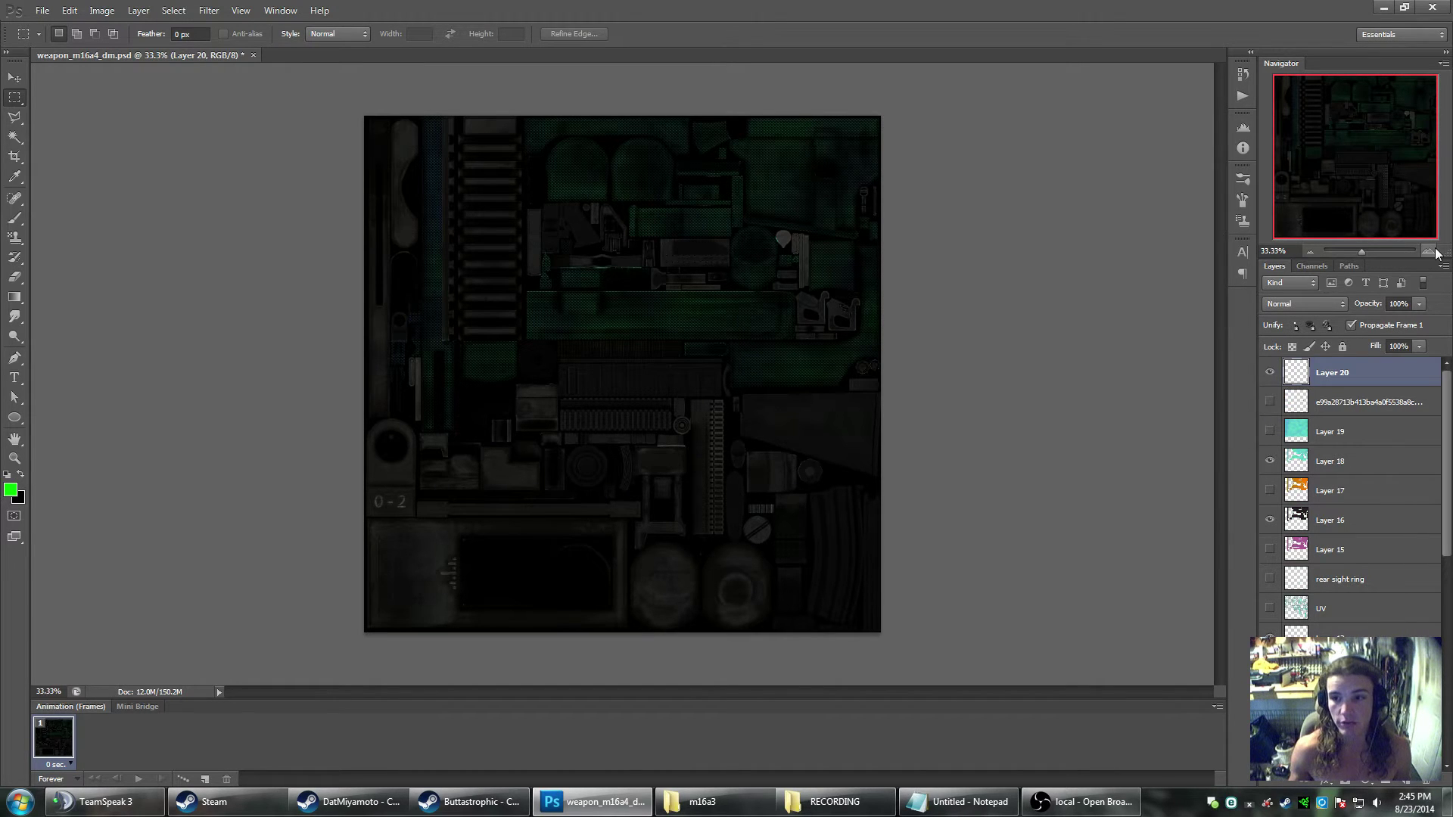
{"action": "left_click", "coordinate": [1439, 253]}
{"action": "left_click_drag", "start_coordinate": [1363, 147], "coordinate": [1317, 166]}
{"action": "left_click", "coordinate": [1437, 252]}
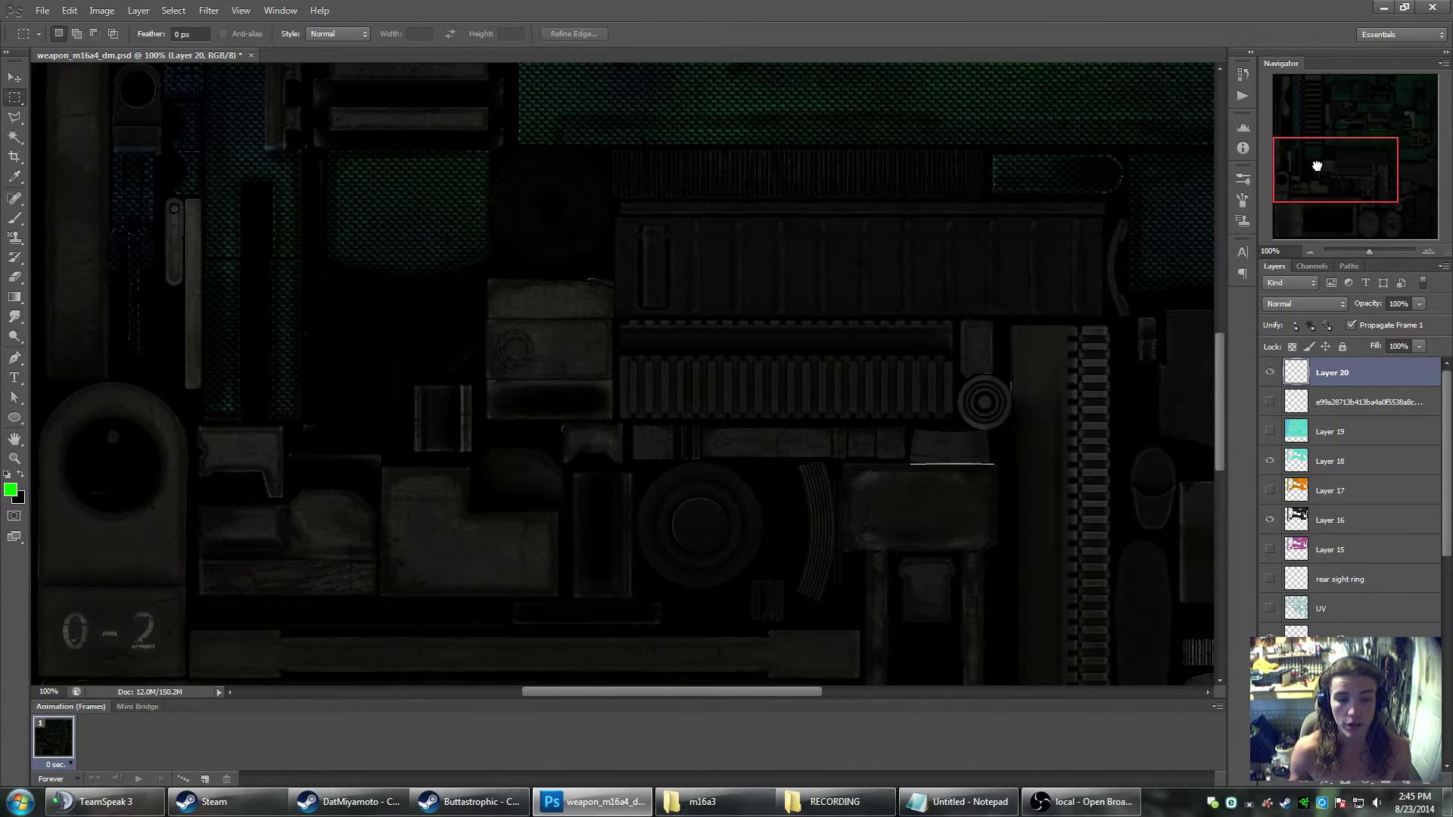
- Select a single pixel row through the round part, then restore the rectangular marquee
{"action": "right_click", "coordinate": [19, 105]}
{"action": "left_click", "coordinate": [75, 125]}
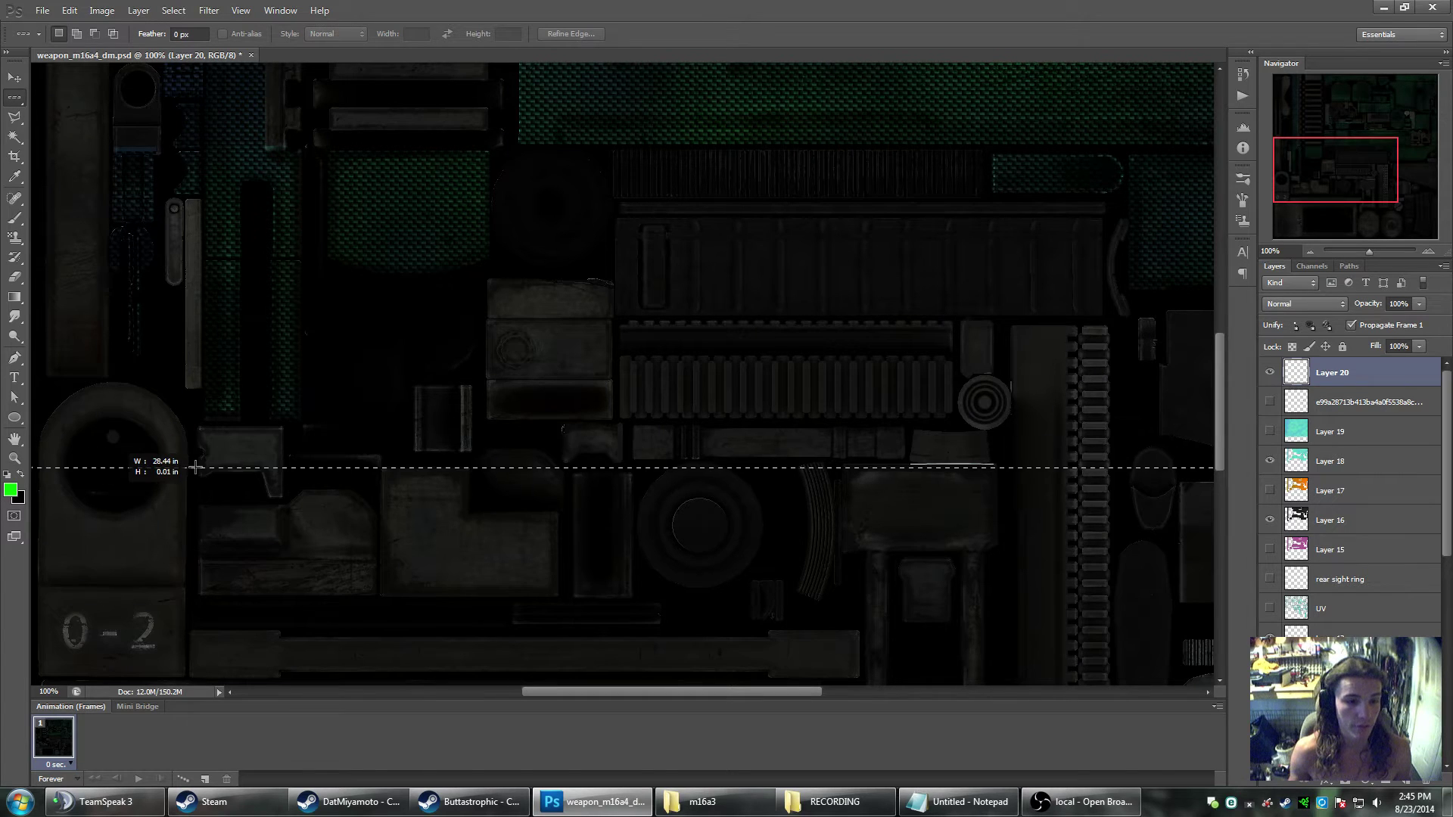
{"action": "mouse_move", "coordinate": [149, 466]}
{"action": "left_mouse_down"}
{"action": "mouse_move", "coordinate": [674, 490]}
{"action": "mouse_move", "coordinate": [715, 462]}
{"action": "left_mouse_up"}
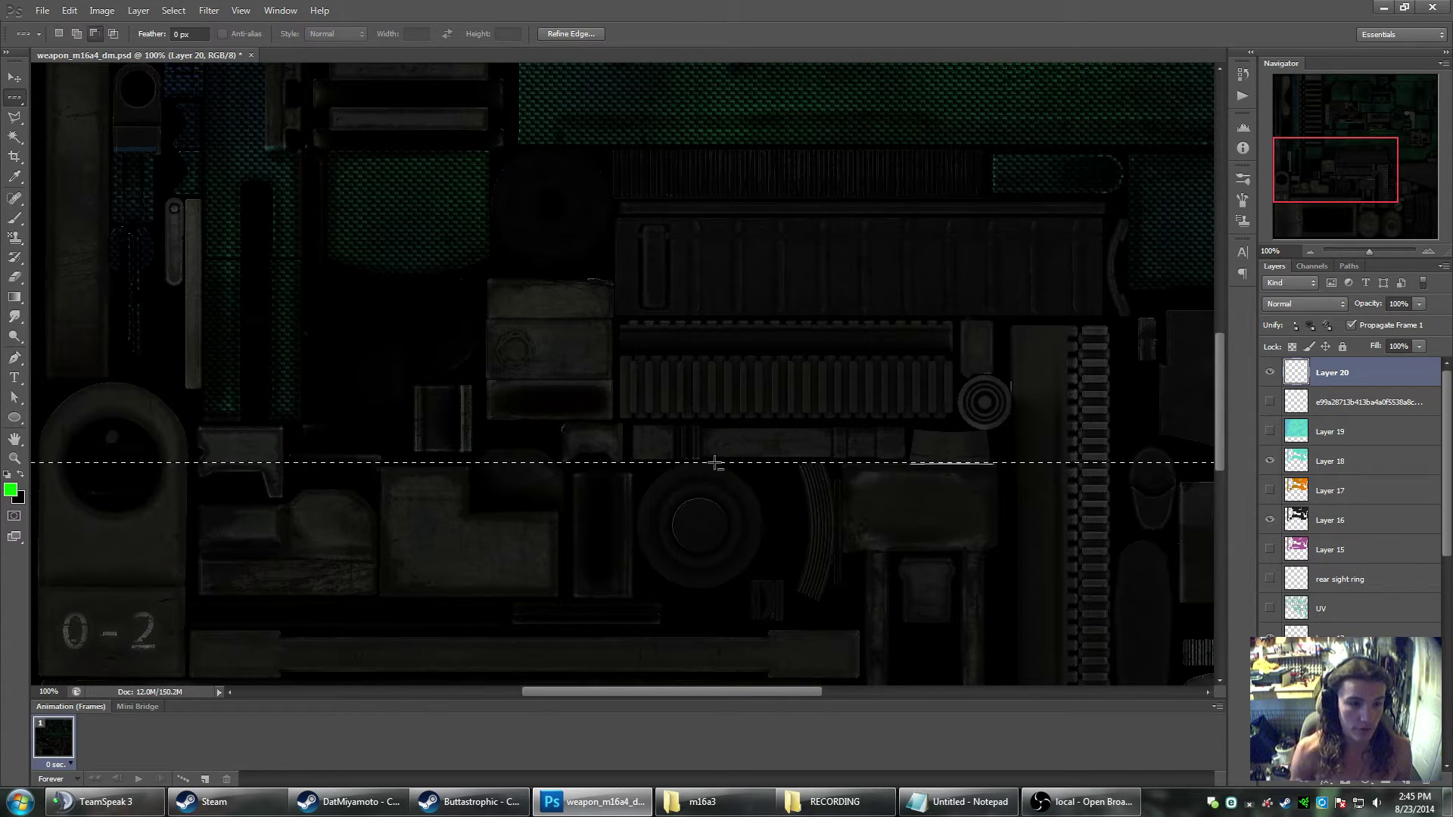
{"action": "right_click", "coordinate": [18, 100]}
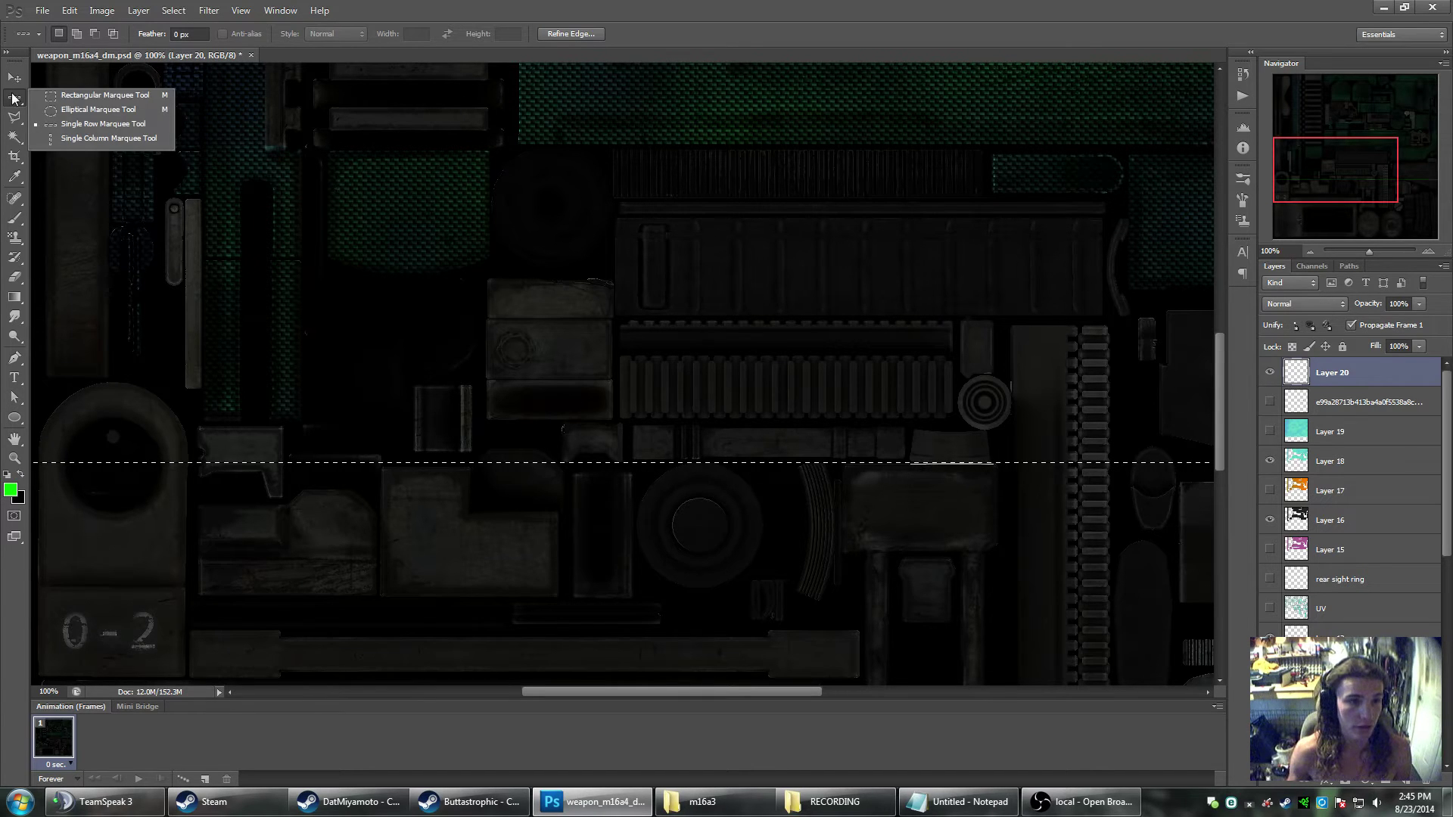
{"action": "left_click", "coordinate": [102, 95]}
- Fill the pixel row with green, deselect it, and add another empty layer
{"action": "key", "text": "alt+BackSpace"}
{"action": "key", "text": "ctrl+d"}
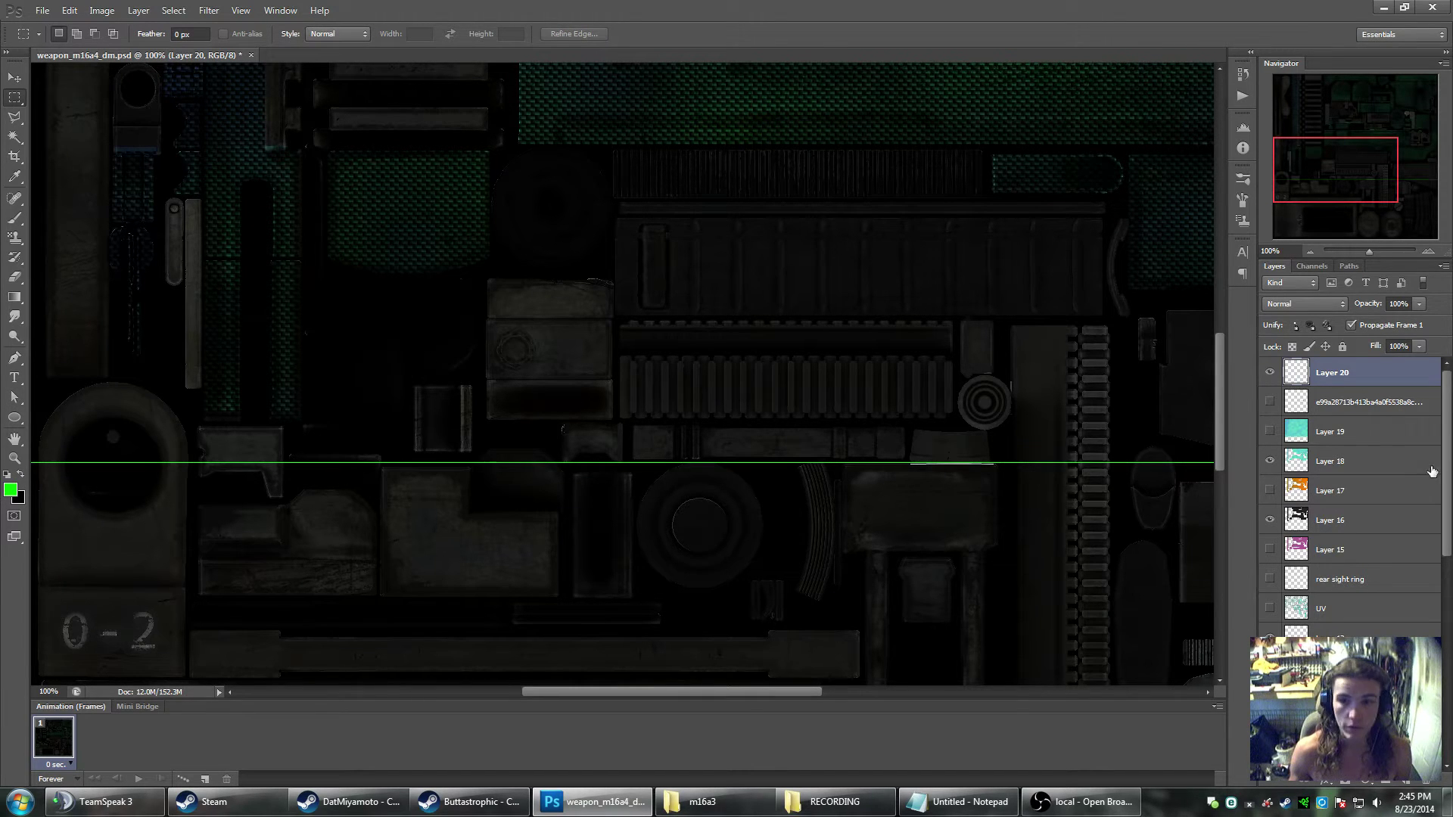
{"action": "key", "text": "ctrl+shift+alt+n"}
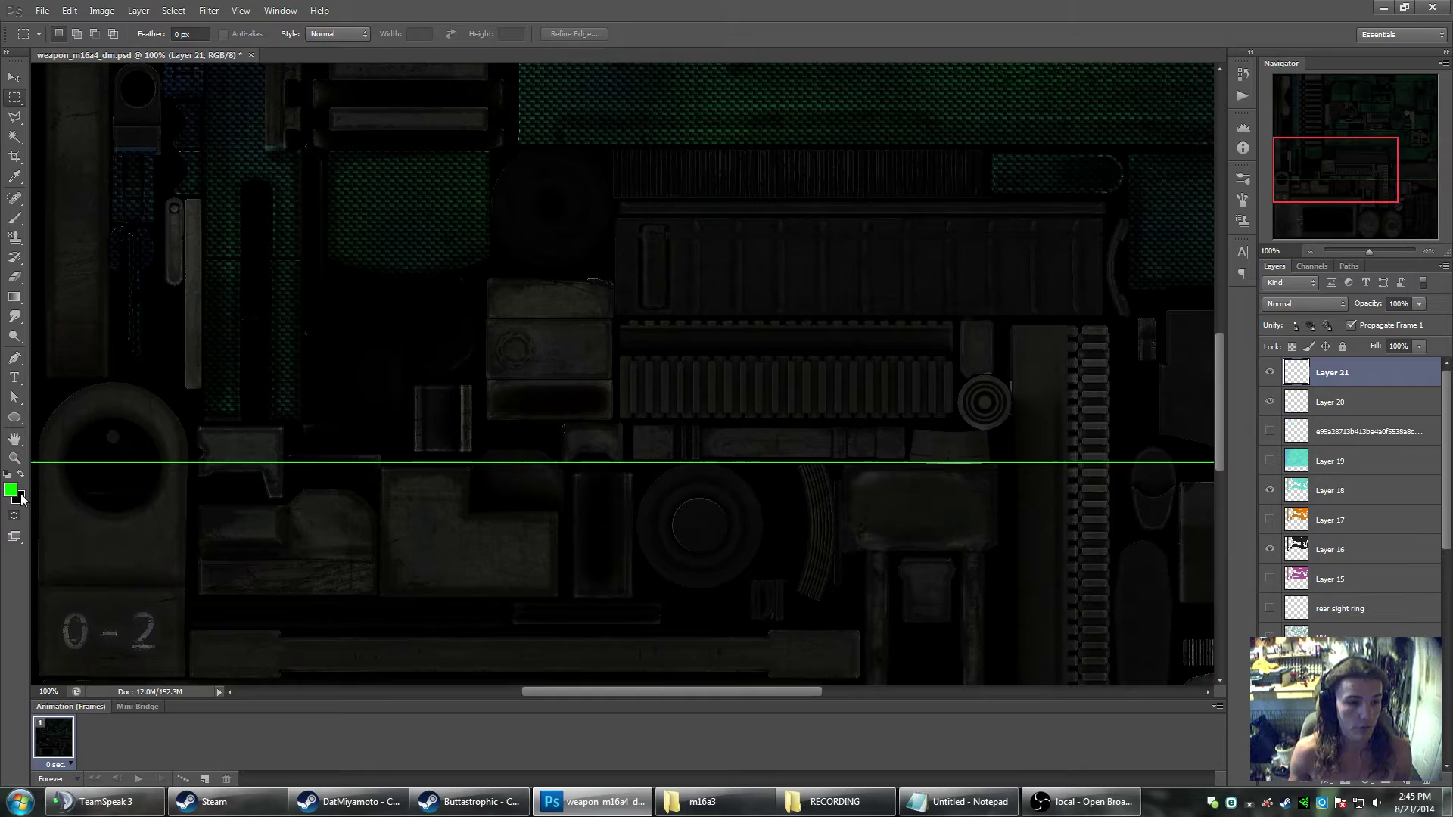
- Brush green dots at the round part's right and left edges, then hide the line layer
{"action": "left_click", "coordinate": [16, 218]}
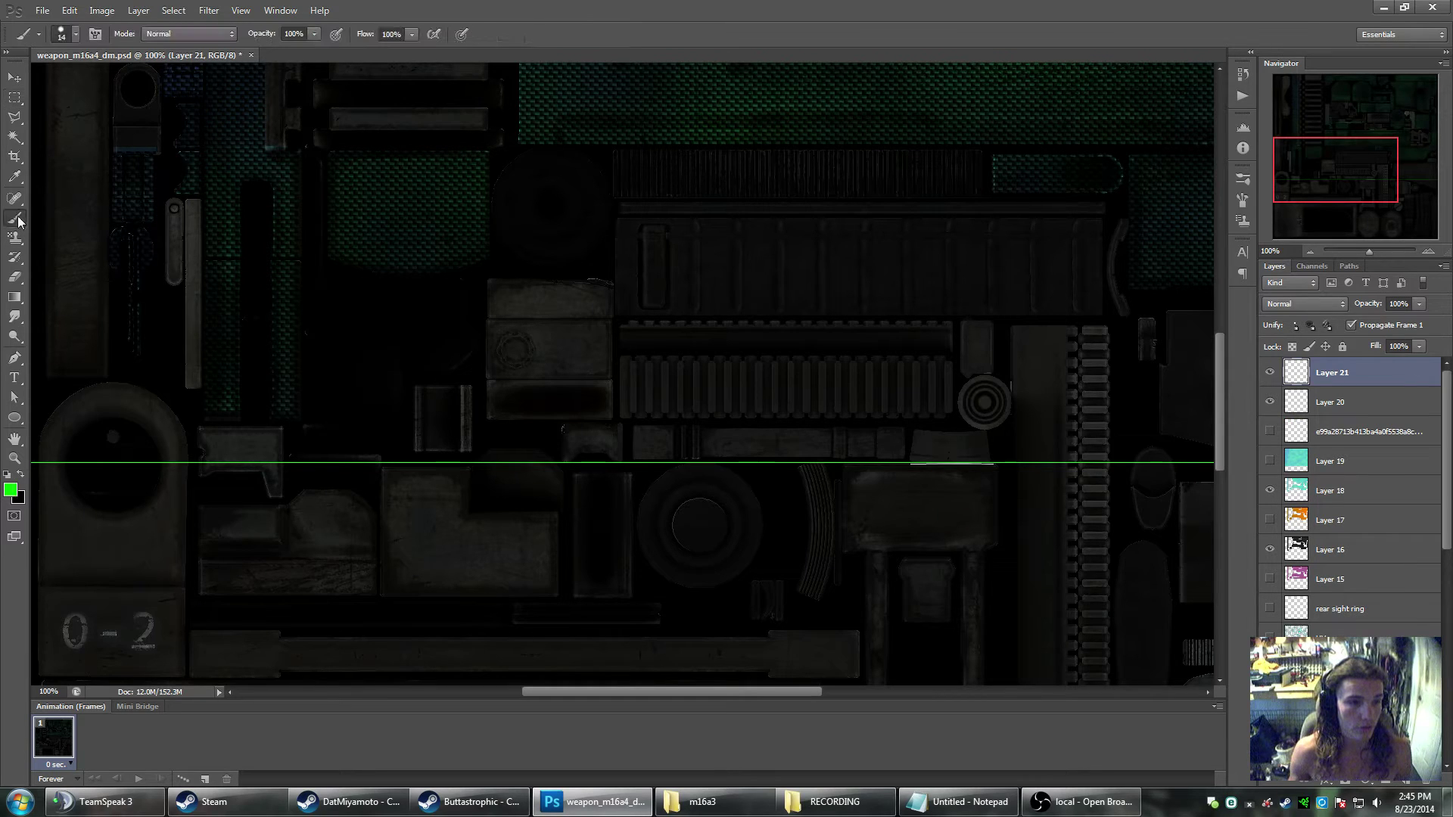
{"action": "left_click", "coordinate": [176, 466]}
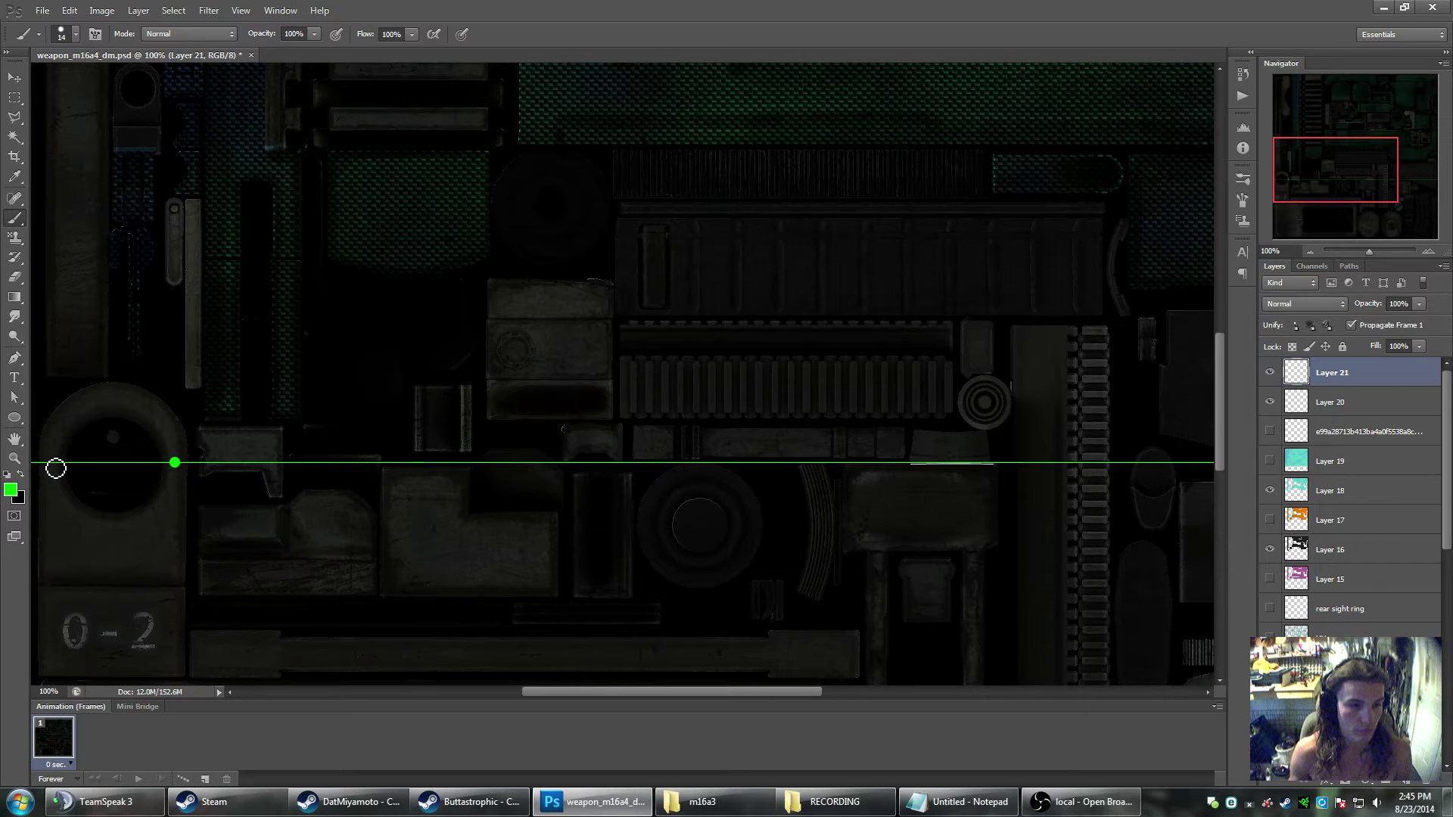
{"action": "left_click", "coordinate": [57, 468]}
{"action": "left_click", "coordinate": [1270, 402]}
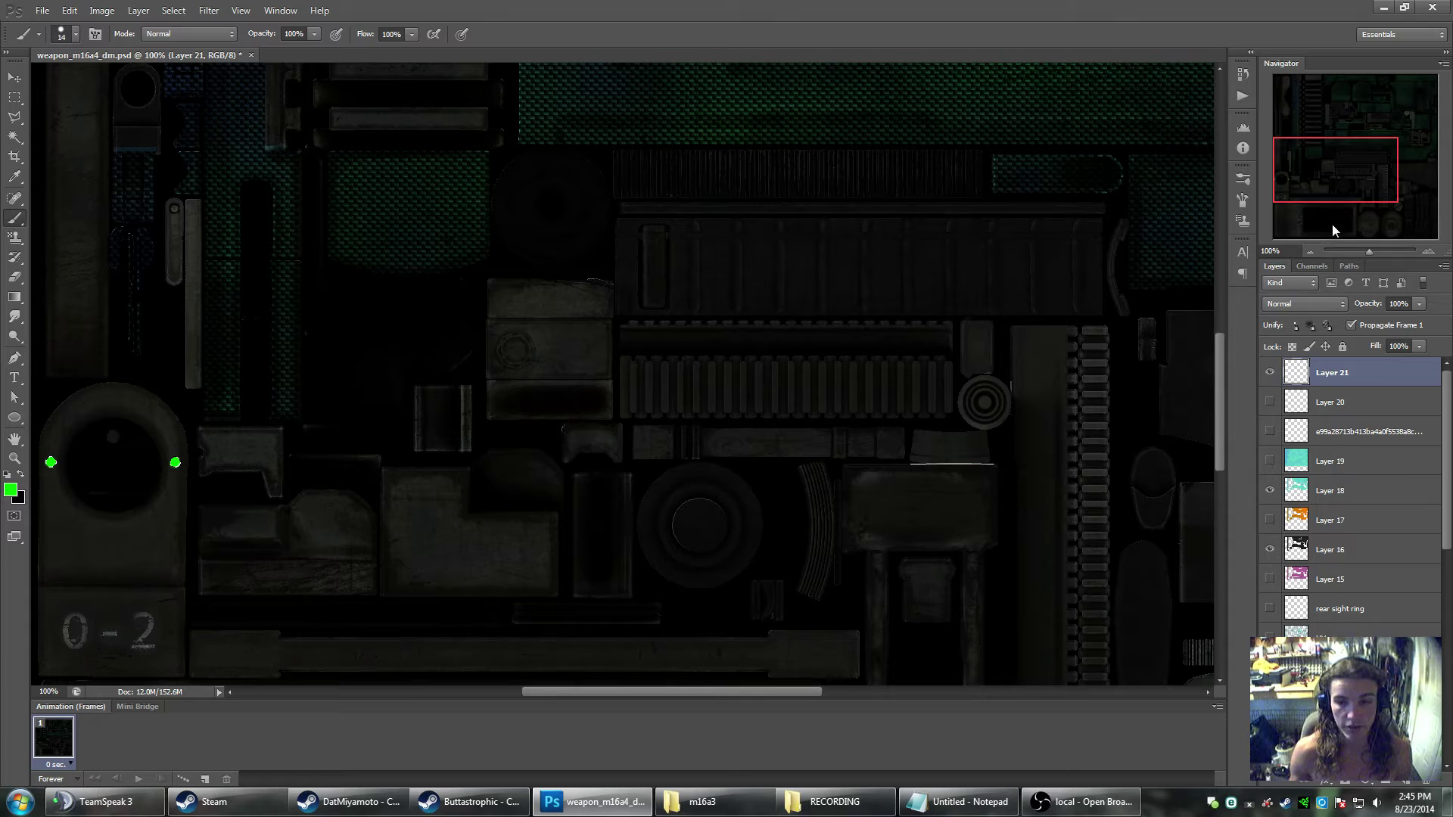
- Add the Alpha 1 channel, set the foreground colour to white, and zoom out
{"action": "left_click", "coordinate": [1313, 265]}
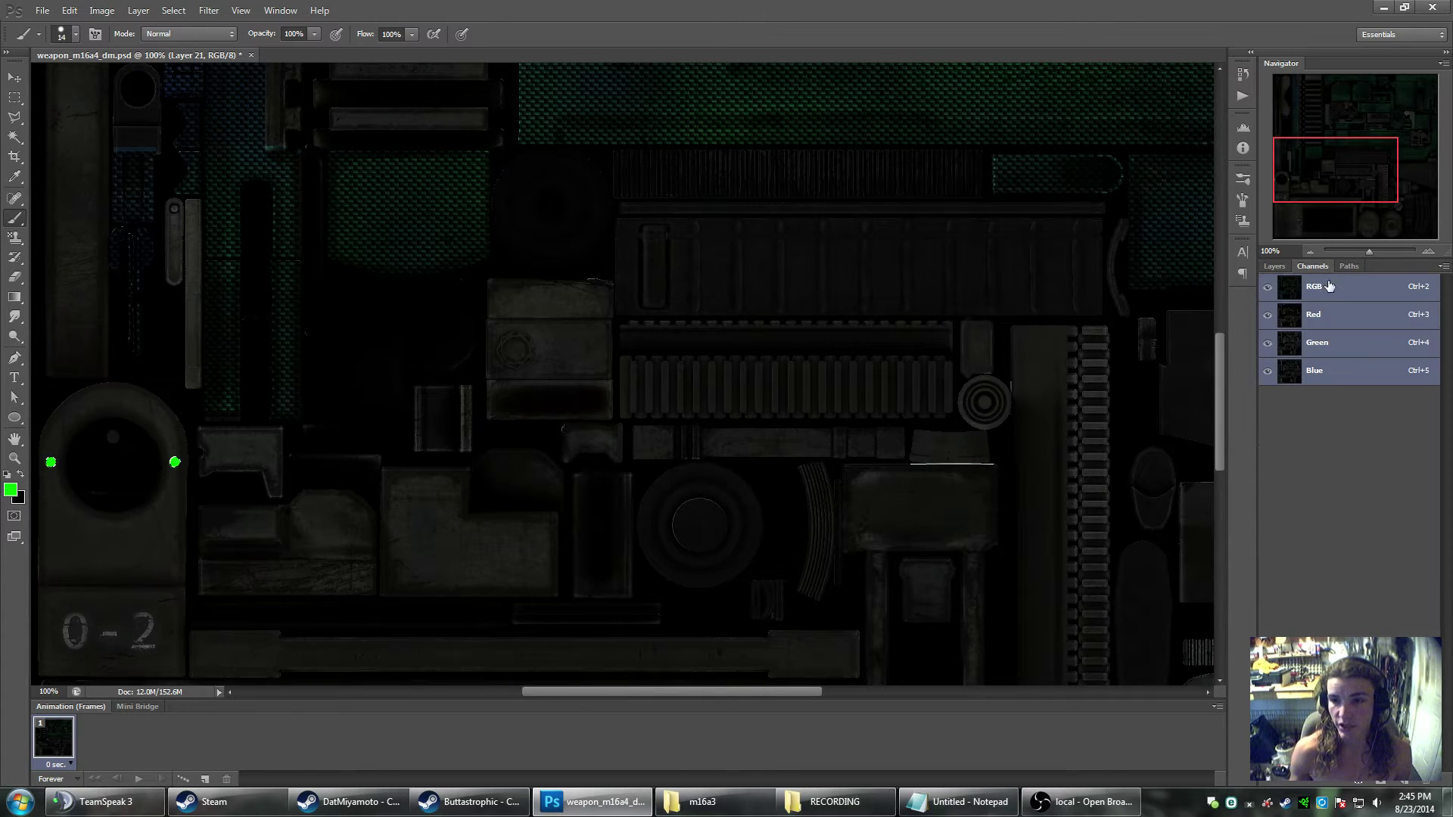
{"action": "left_click", "coordinate": [1408, 787]}
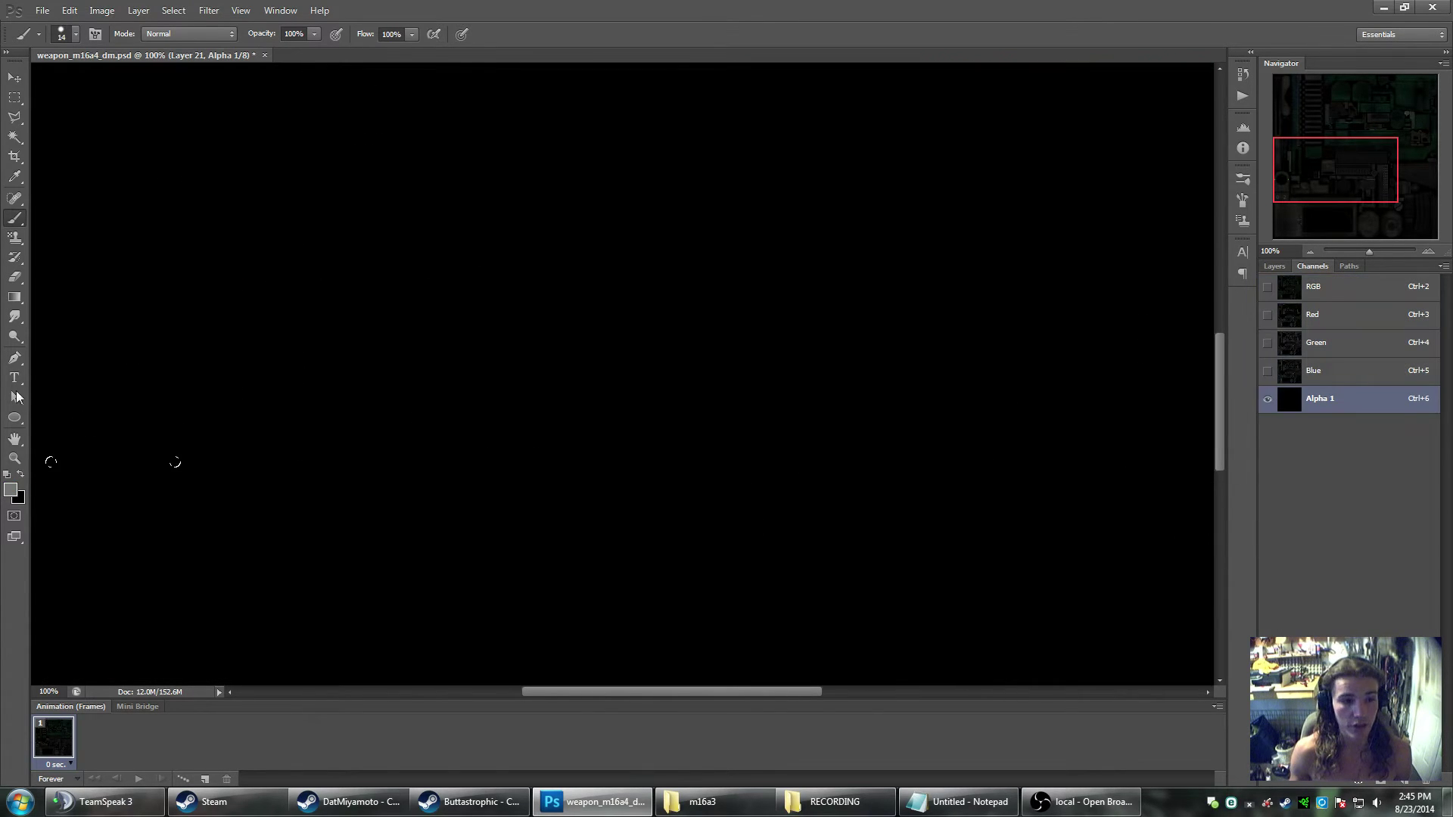
{"action": "left_click", "coordinate": [13, 494]}
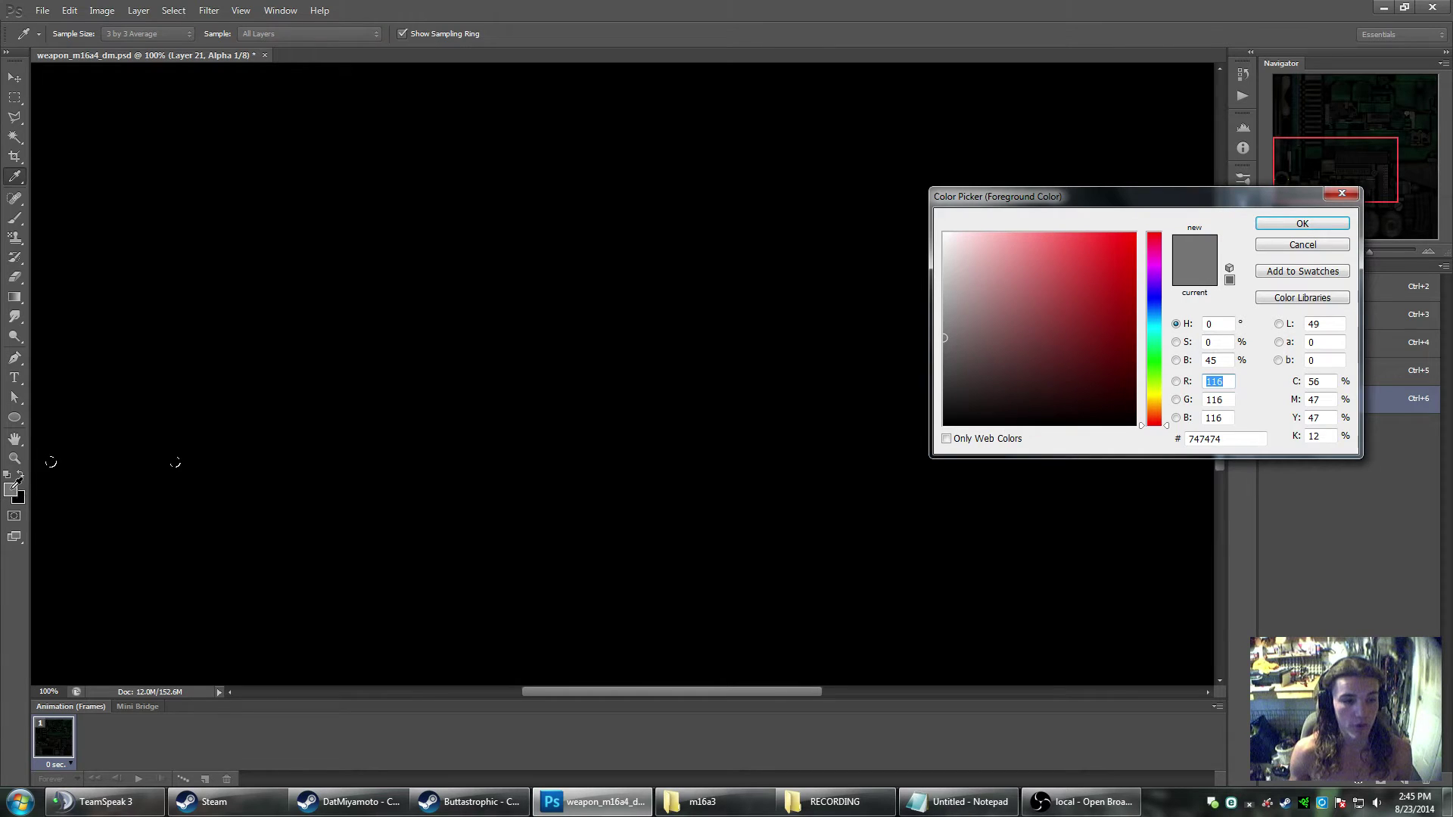
{"action": "left_click", "coordinate": [945, 235]}
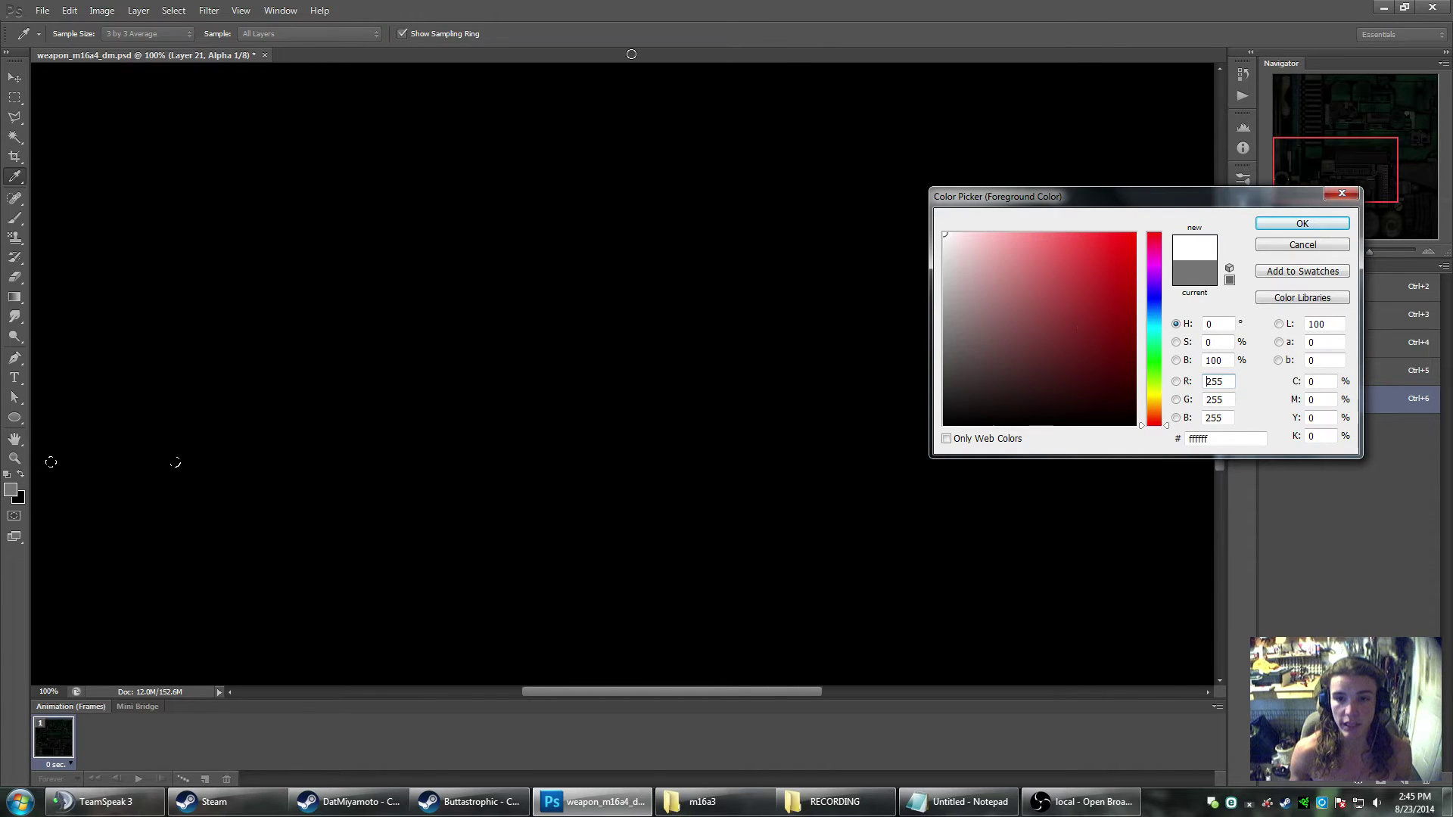
{"action": "left_click", "coordinate": [1303, 224]}
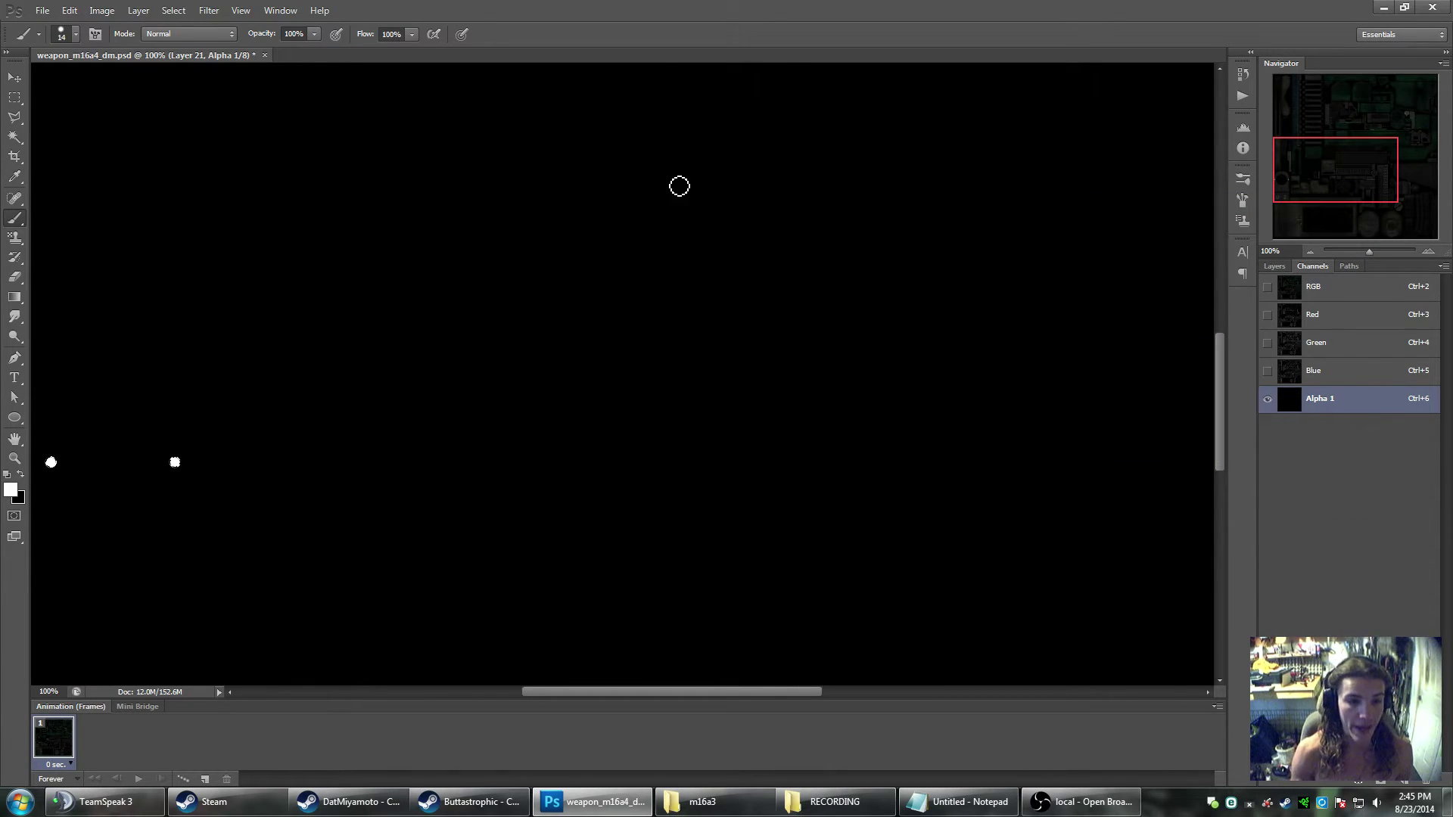
{"action": "left_click", "coordinate": [16, 97]}
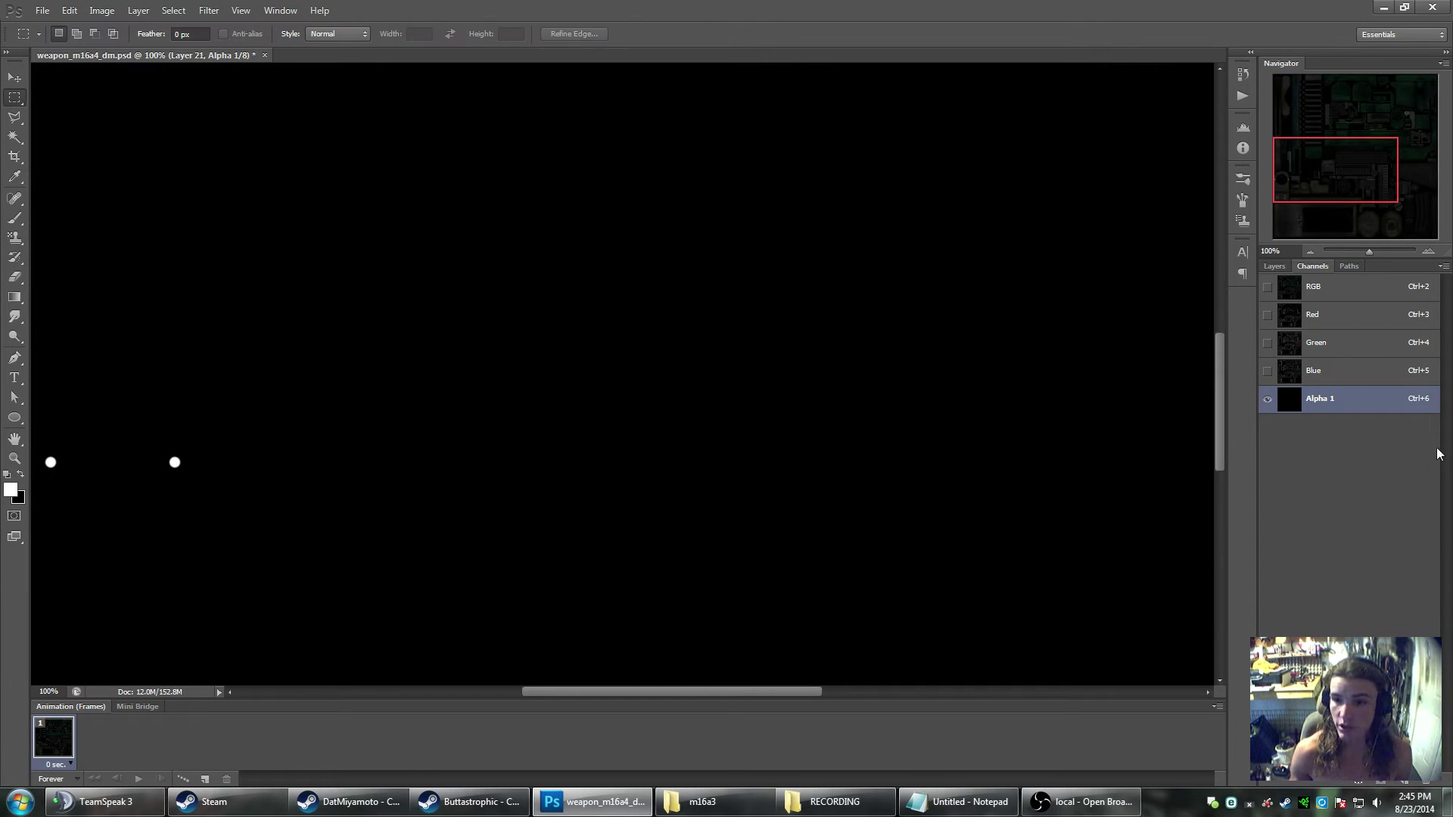
{"action": "left_click_drag", "start_coordinate": [1371, 250], "coordinate": [1311, 251]}
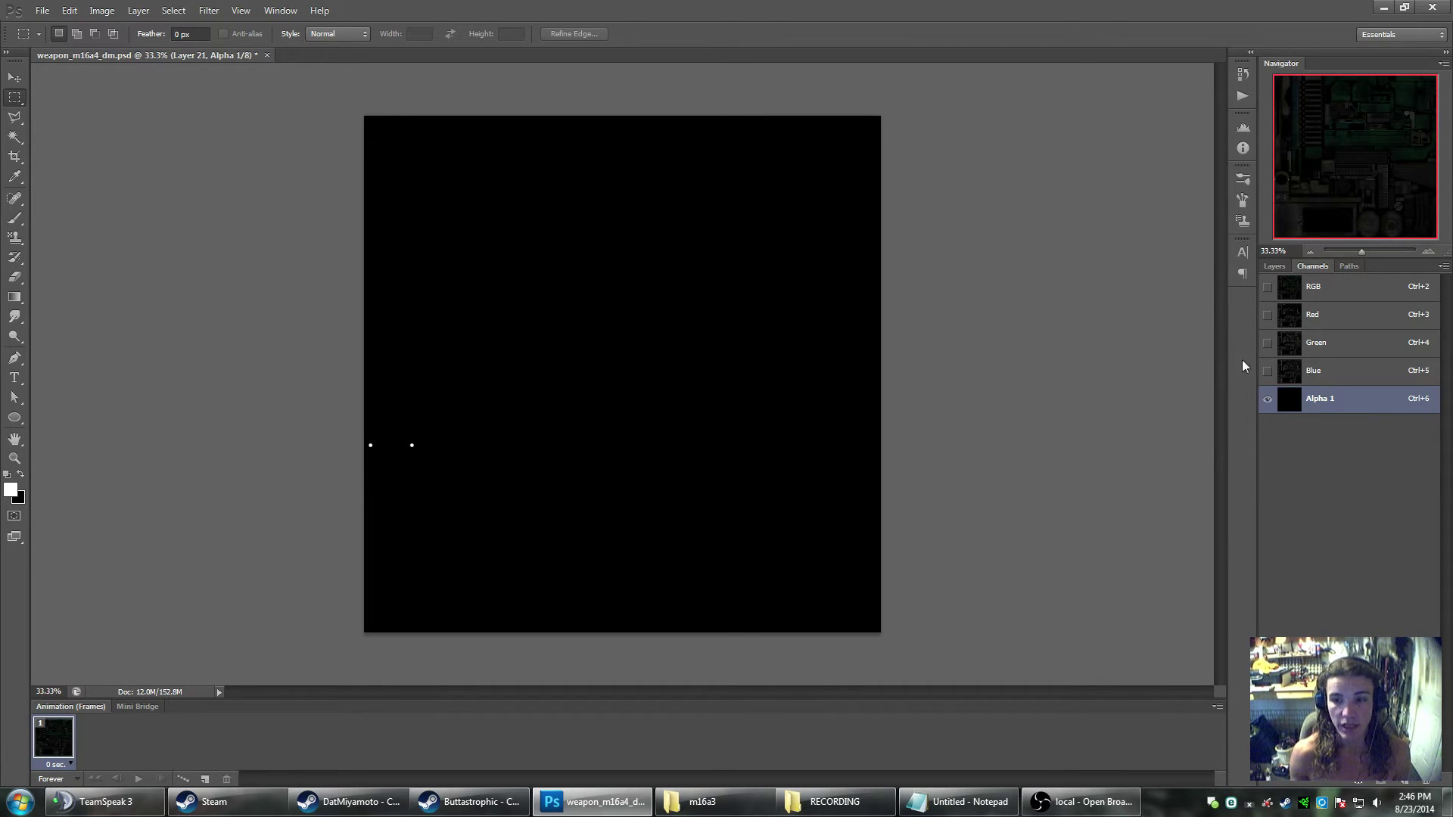
- Save the texture in VTF format over weapon_m16a4_dm.vtf, confirming the replace
{"action": "key", "text": "ctrl+shift+s"}
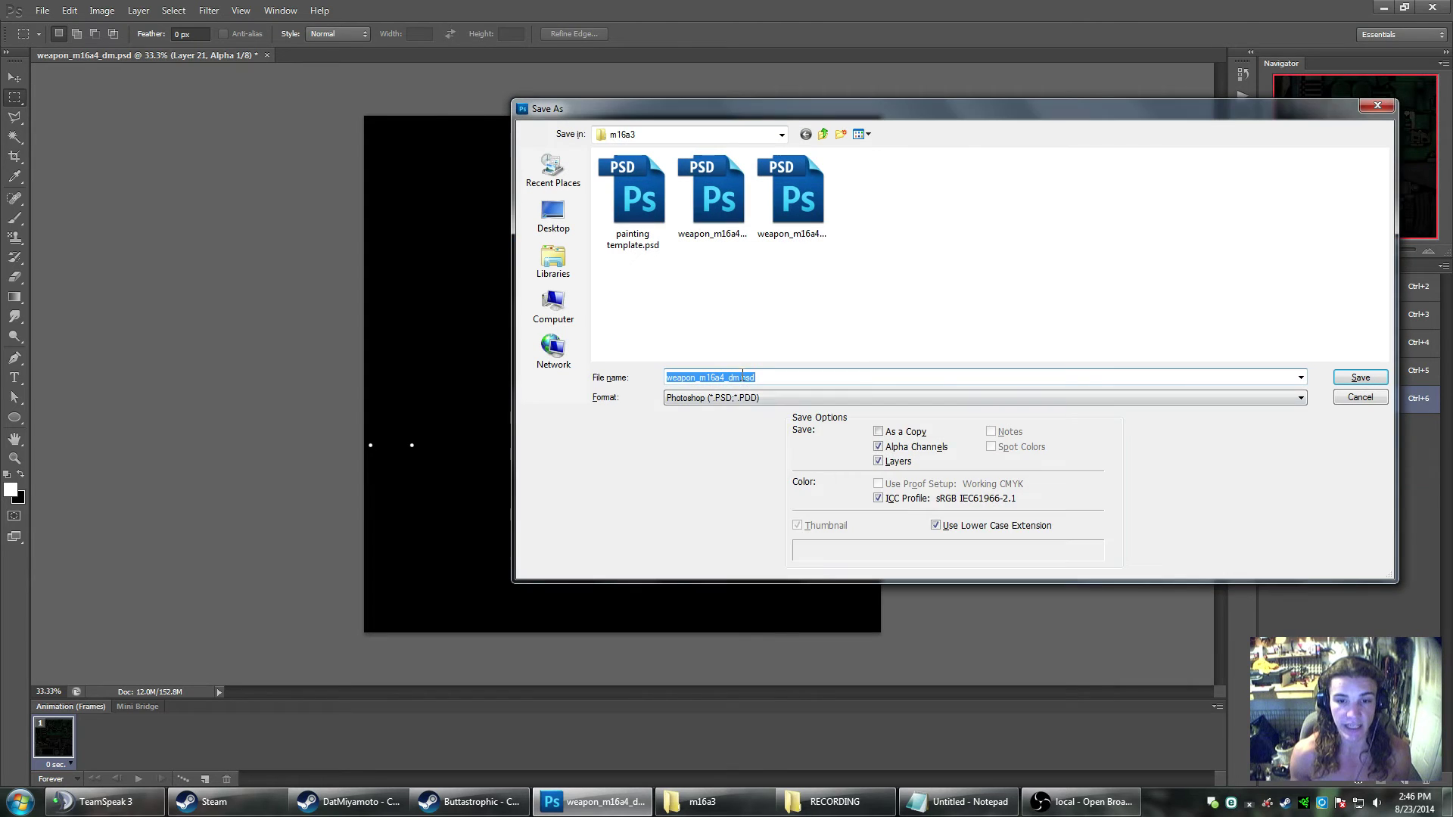
{"action": "left_click", "coordinate": [982, 398]}
{"action": "left_click", "coordinate": [699, 618]}
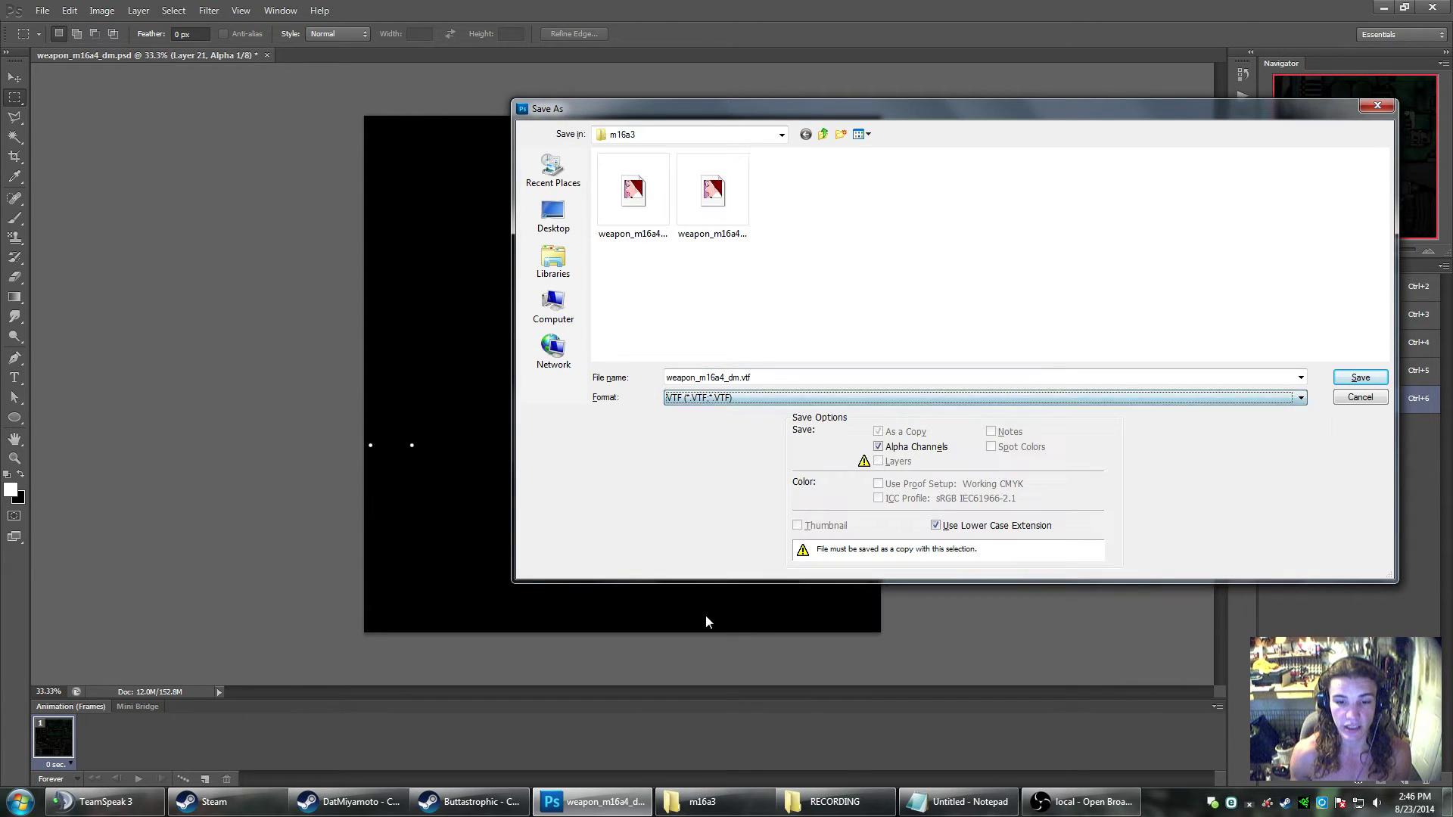
{"action": "left_click", "coordinate": [633, 210]}
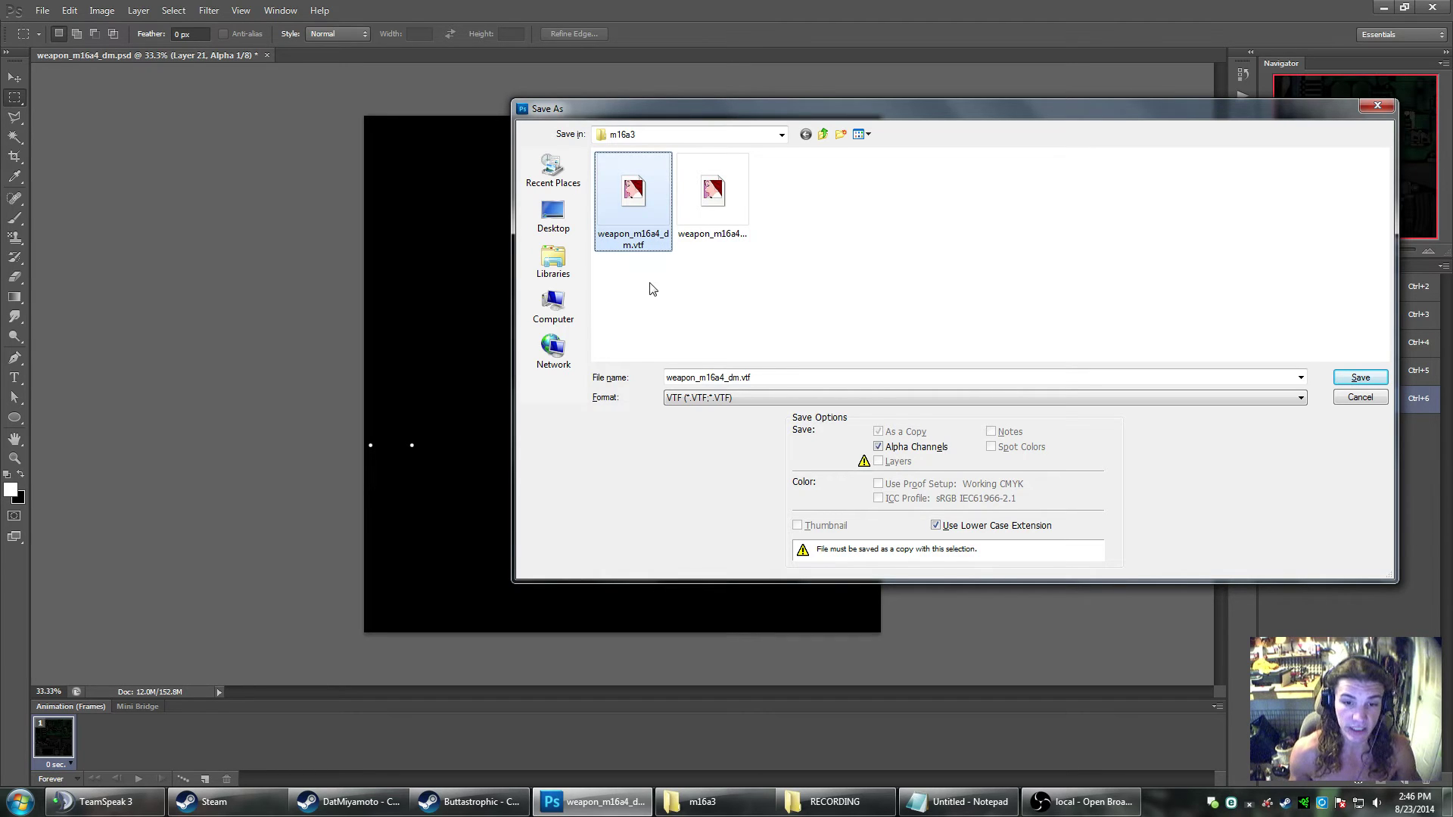
{"action": "double_click", "coordinate": [632, 196]}
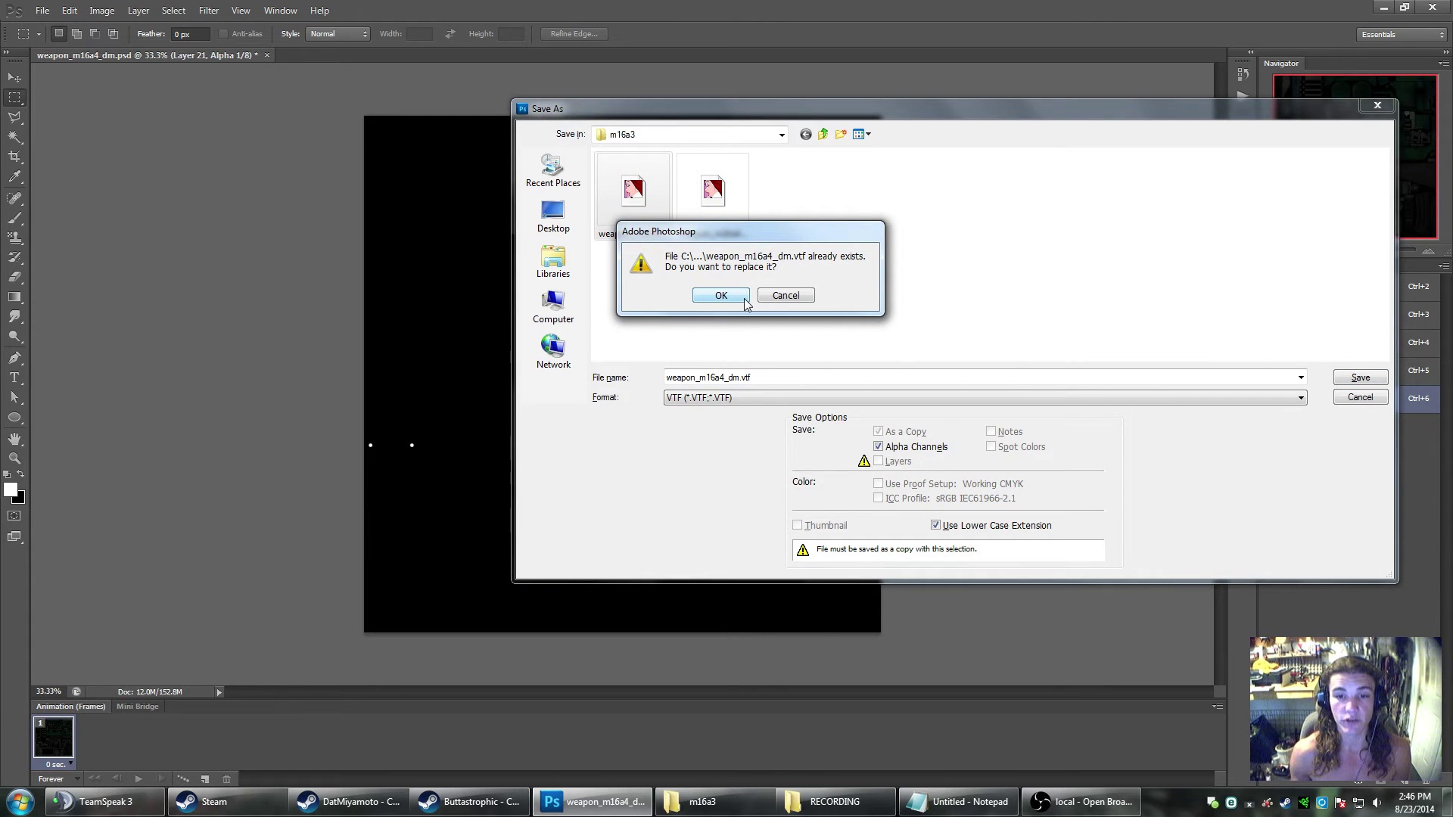
{"action": "left_click", "coordinate": [722, 295]}
- Apply the 'Uncompressed Texture With Alpha' template to the VTF export
{"action": "left_click", "coordinate": [810, 251]}
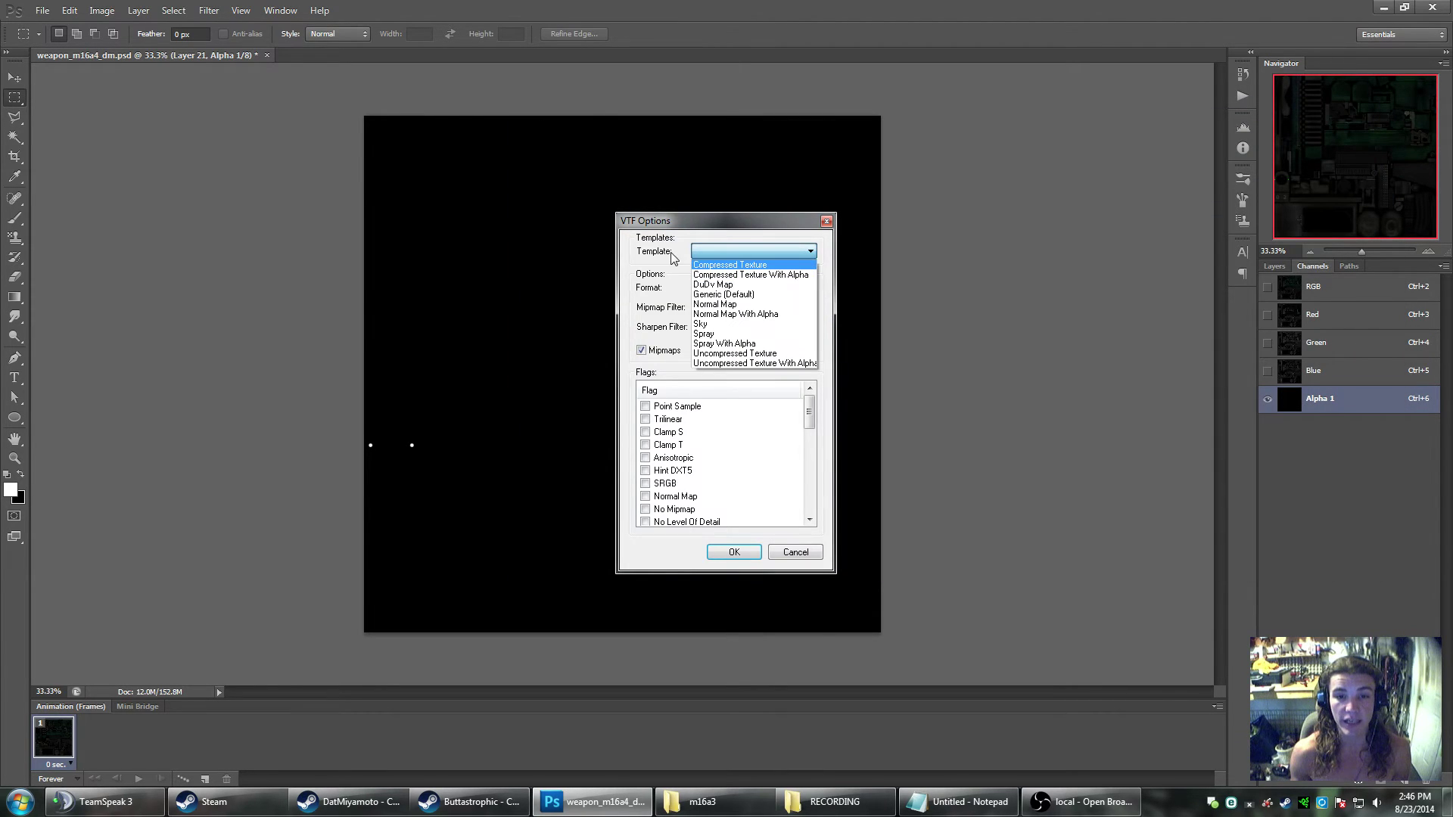
{"action": "left_click", "coordinate": [755, 363]}
{"action": "left_click", "coordinate": [733, 551]}
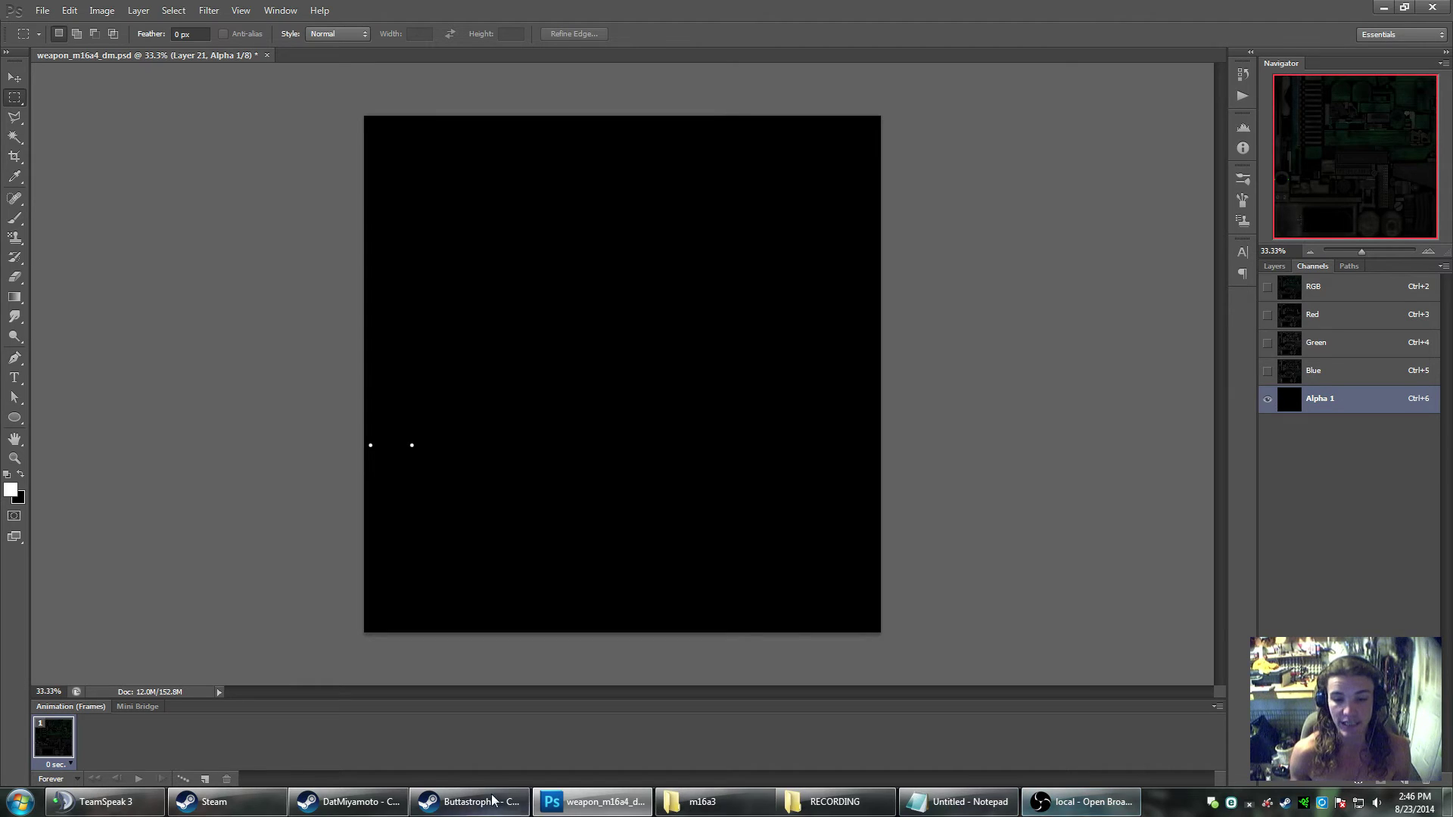
{"action": "mouse_move", "coordinate": [960, 801]}
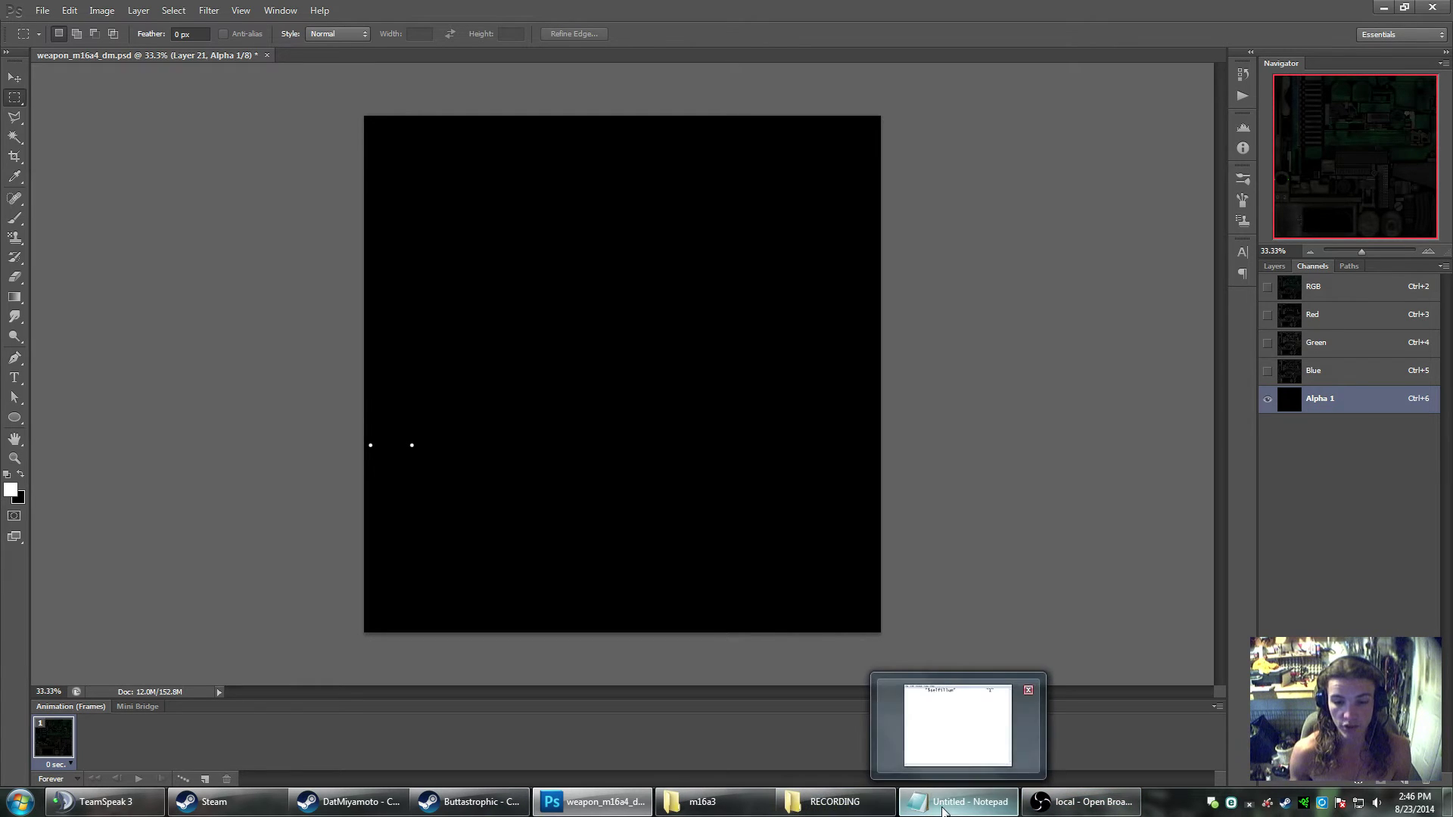
- Bring up the m16a3 folder and open weapon_m16a4_dm.vmt in VTFEdit
{"action": "left_click", "coordinate": [702, 802]}
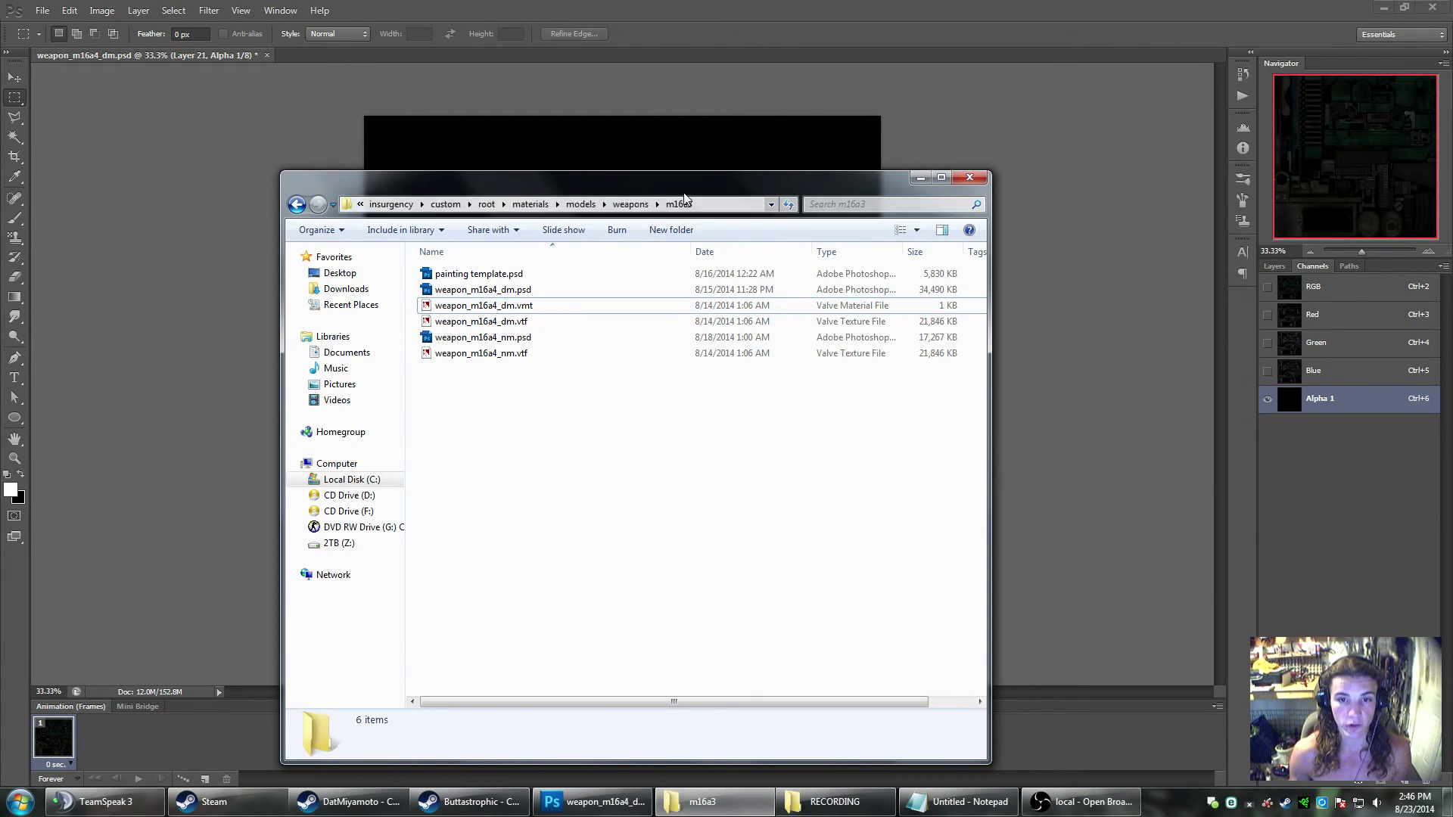
{"action": "left_click", "coordinate": [483, 322]}
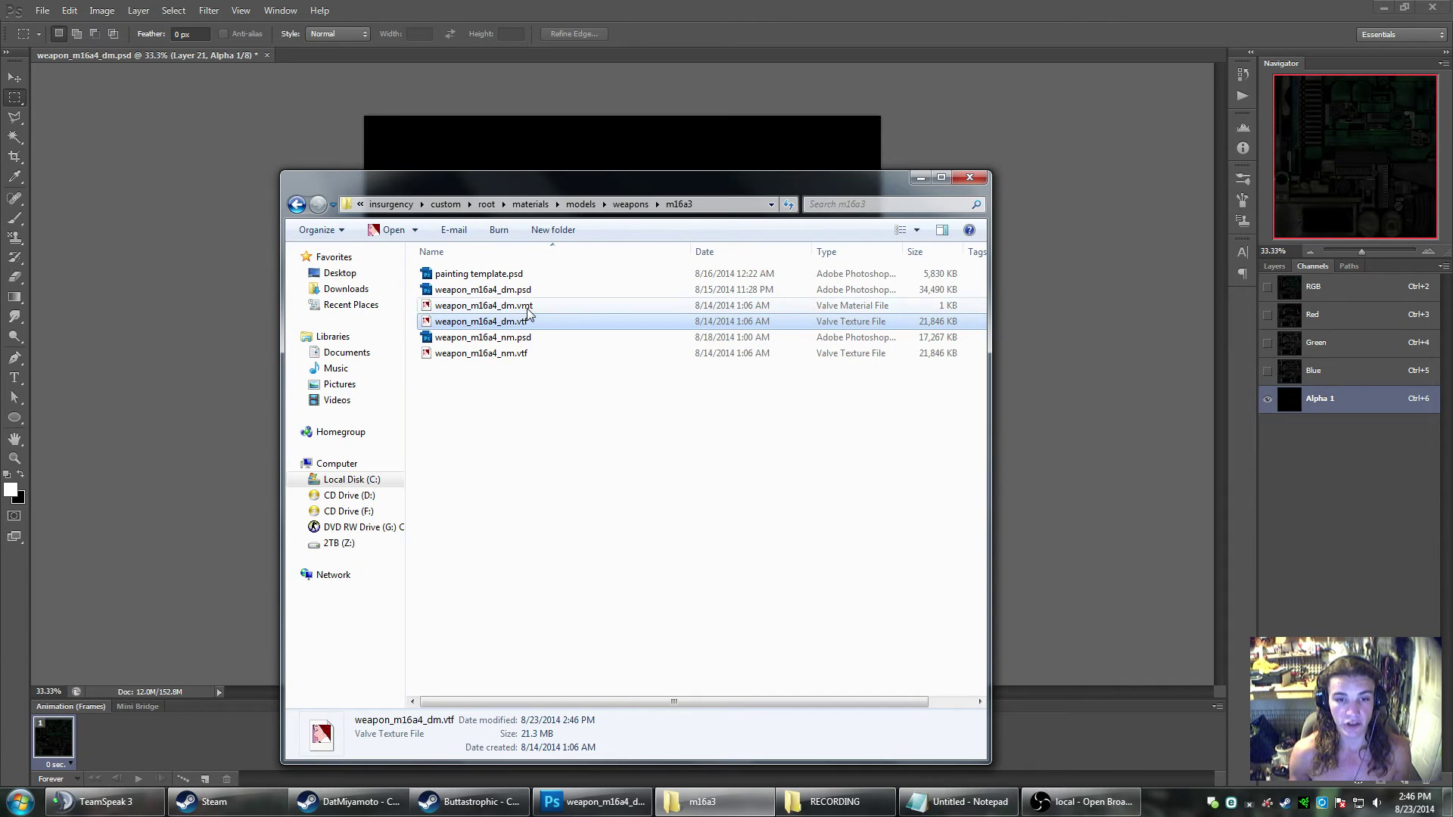
{"action": "left_click", "coordinate": [526, 308]}
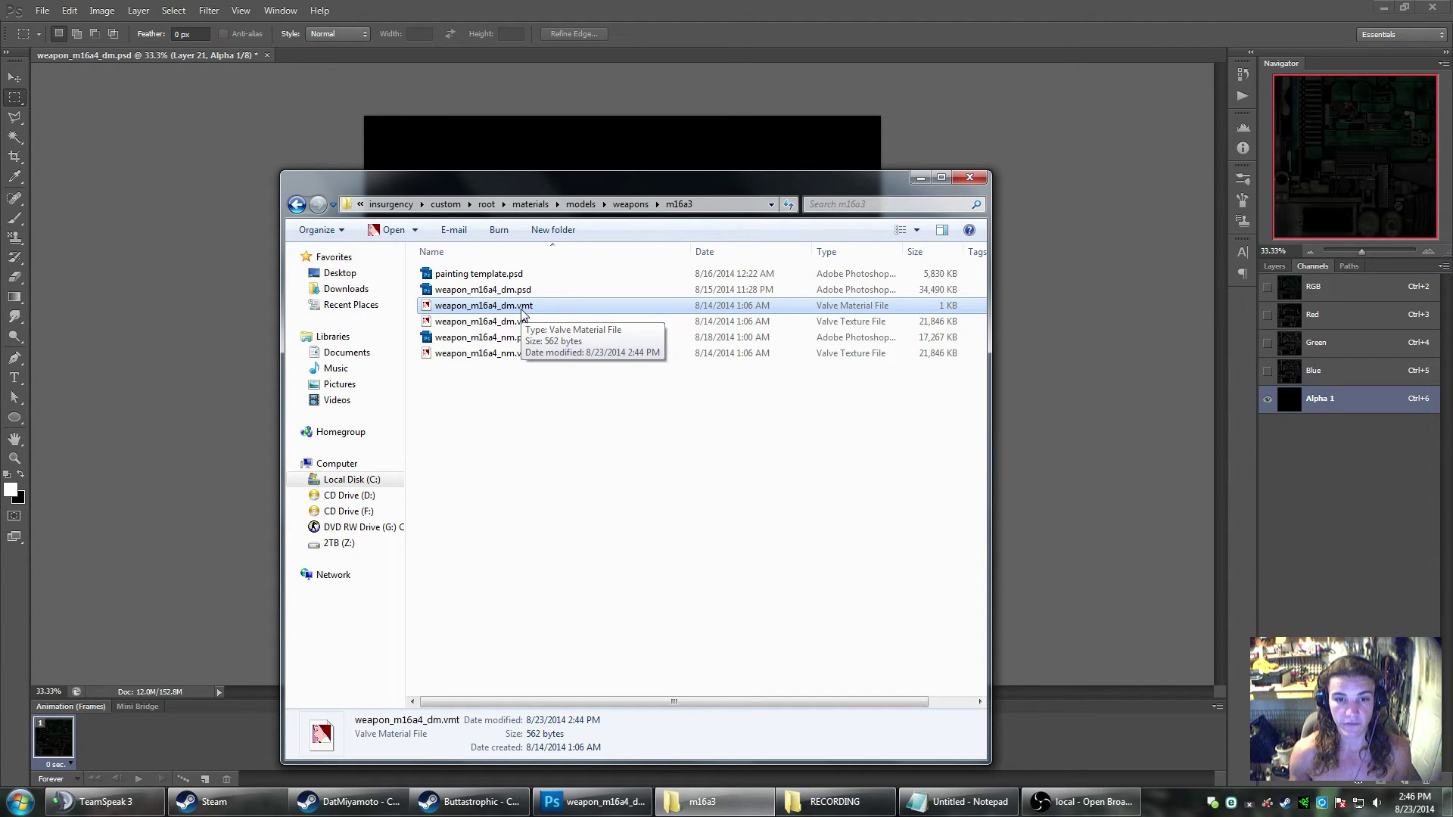
{"action": "double_click", "coordinate": [526, 306]}
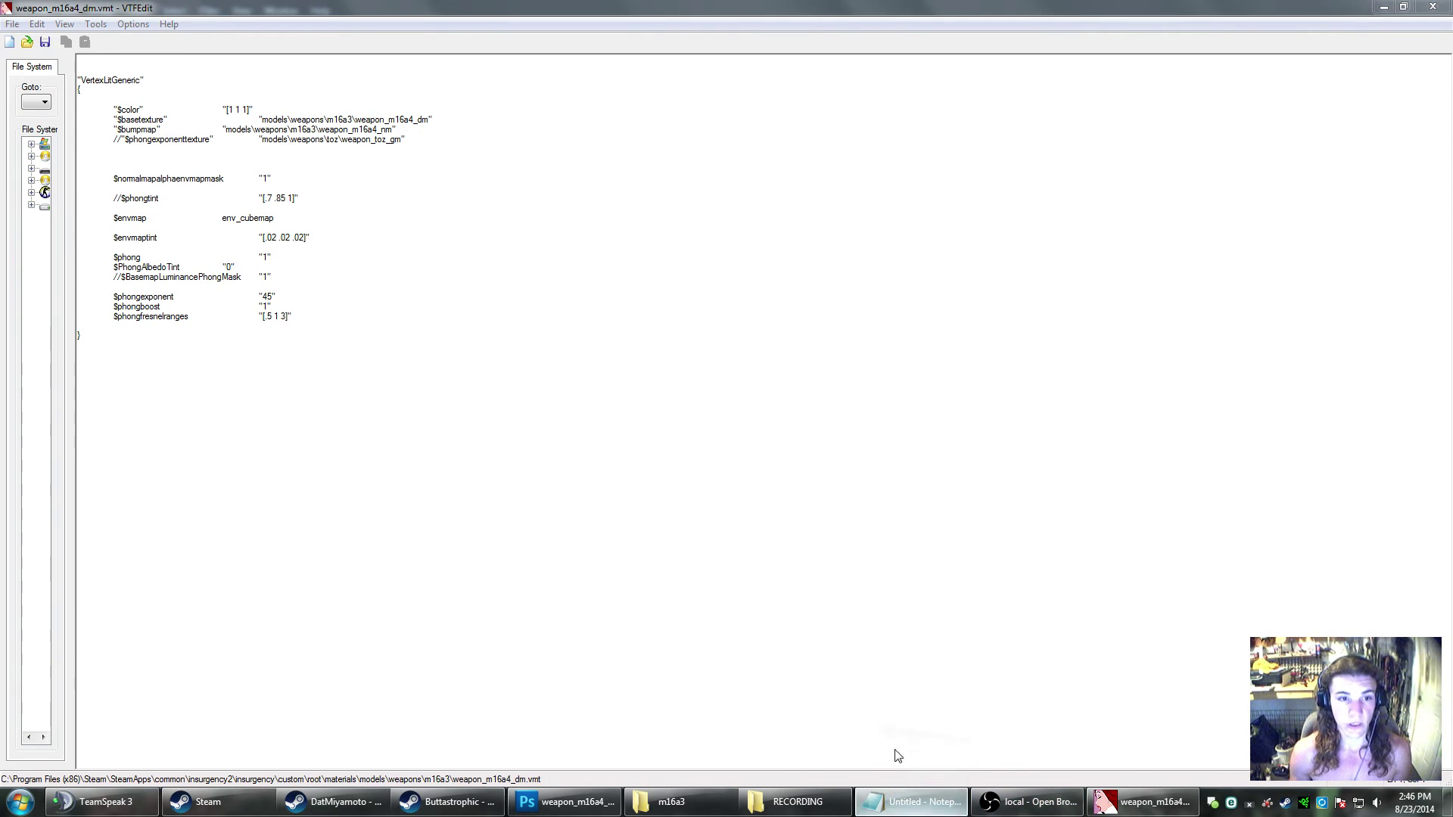
- Copy the $selfillum line from the note, paste it below $bumpmap, and save
{"action": "left_click", "coordinate": [915, 802]}
{"action": "key", "text": "ctrl+a"}
{"action": "key", "text": "ctrl+c"}
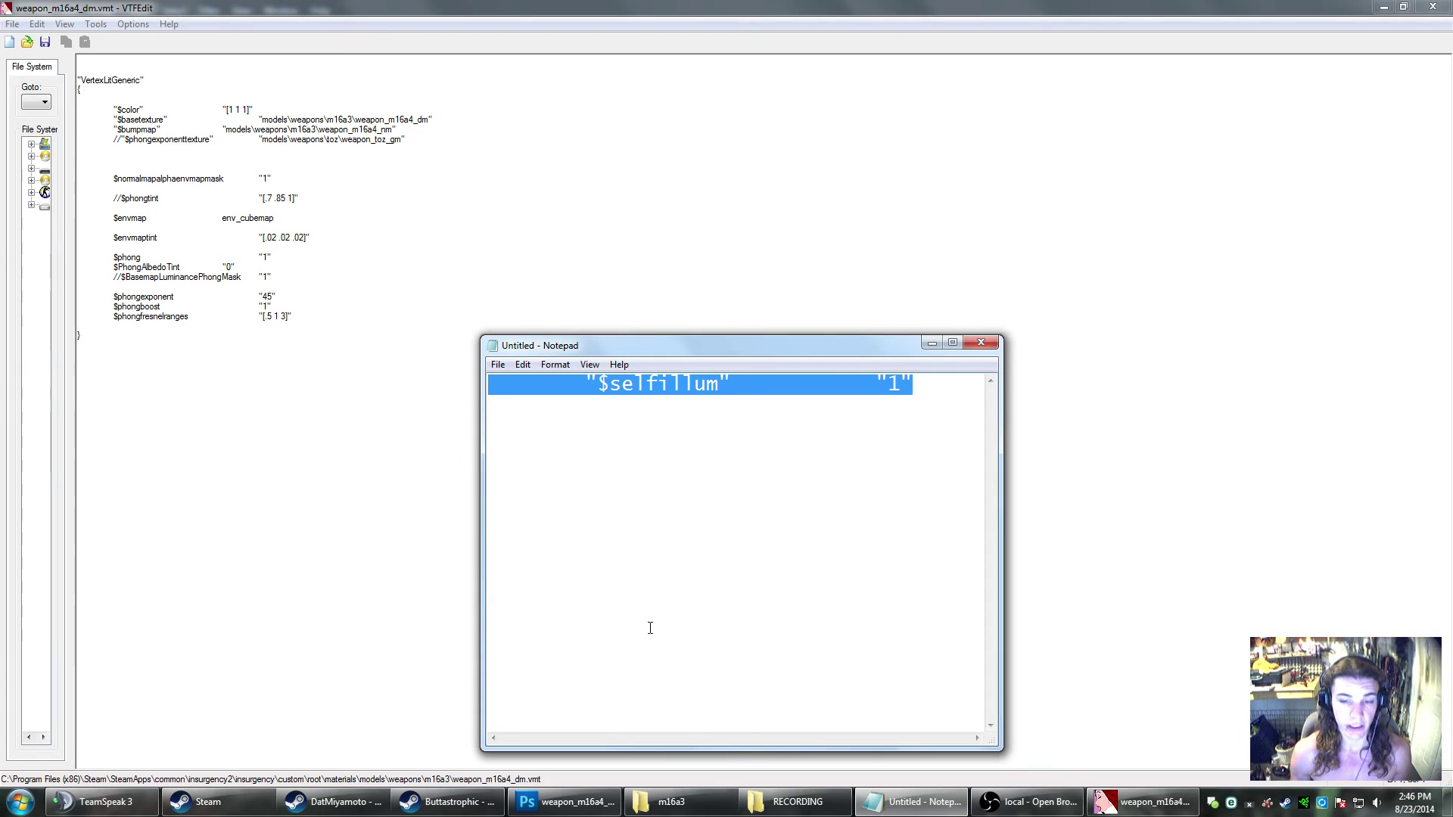
{"action": "left_click", "coordinate": [415, 131]}
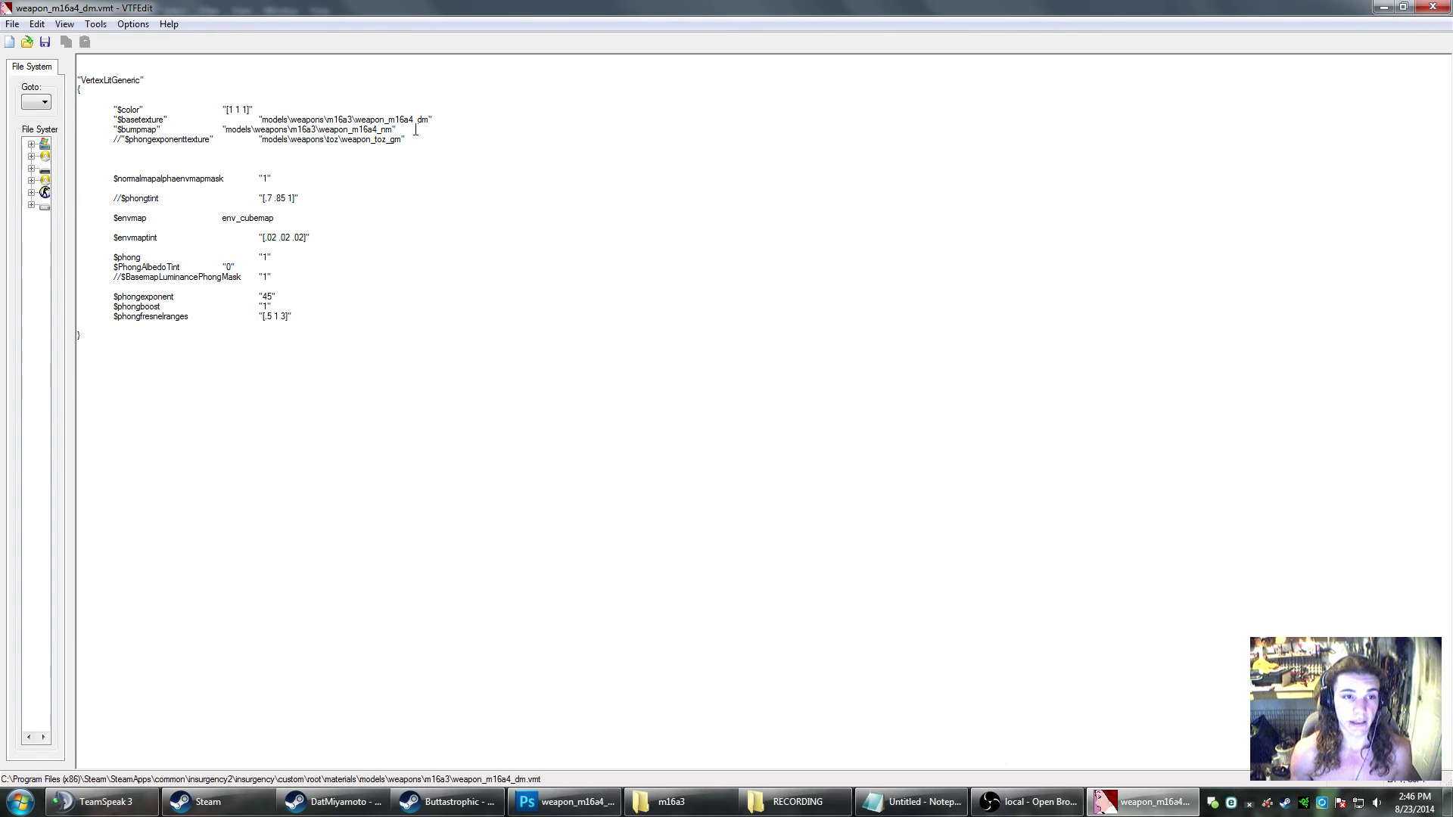
{"action": "key", "text": "Return"}
{"action": "key", "text": "ctrl+v"}
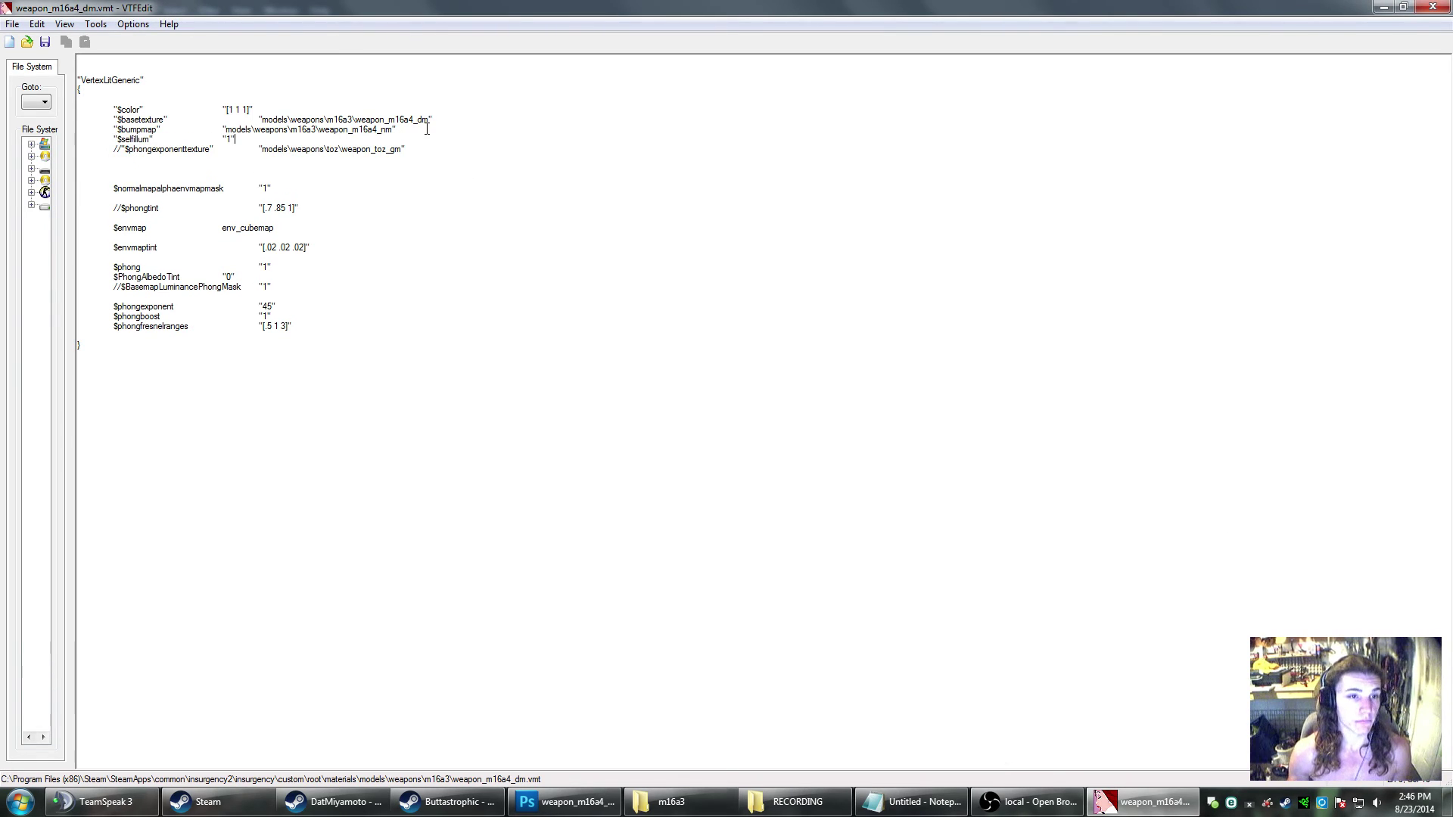
{"action": "left_click", "coordinate": [45, 42]}
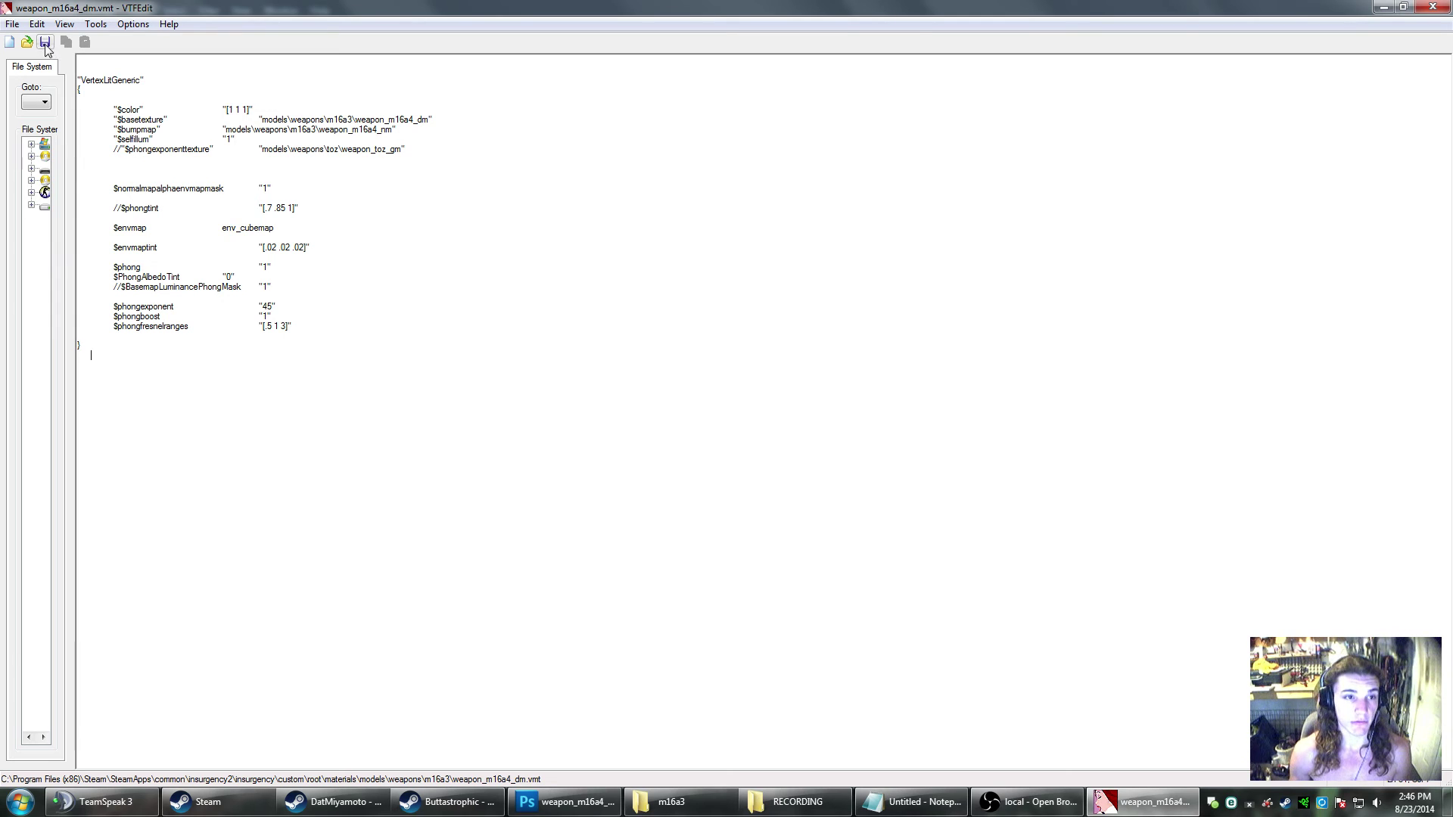
- Deselect the text in the note and return to the material in VTFEdit
{"action": "left_click", "coordinate": [922, 802]}
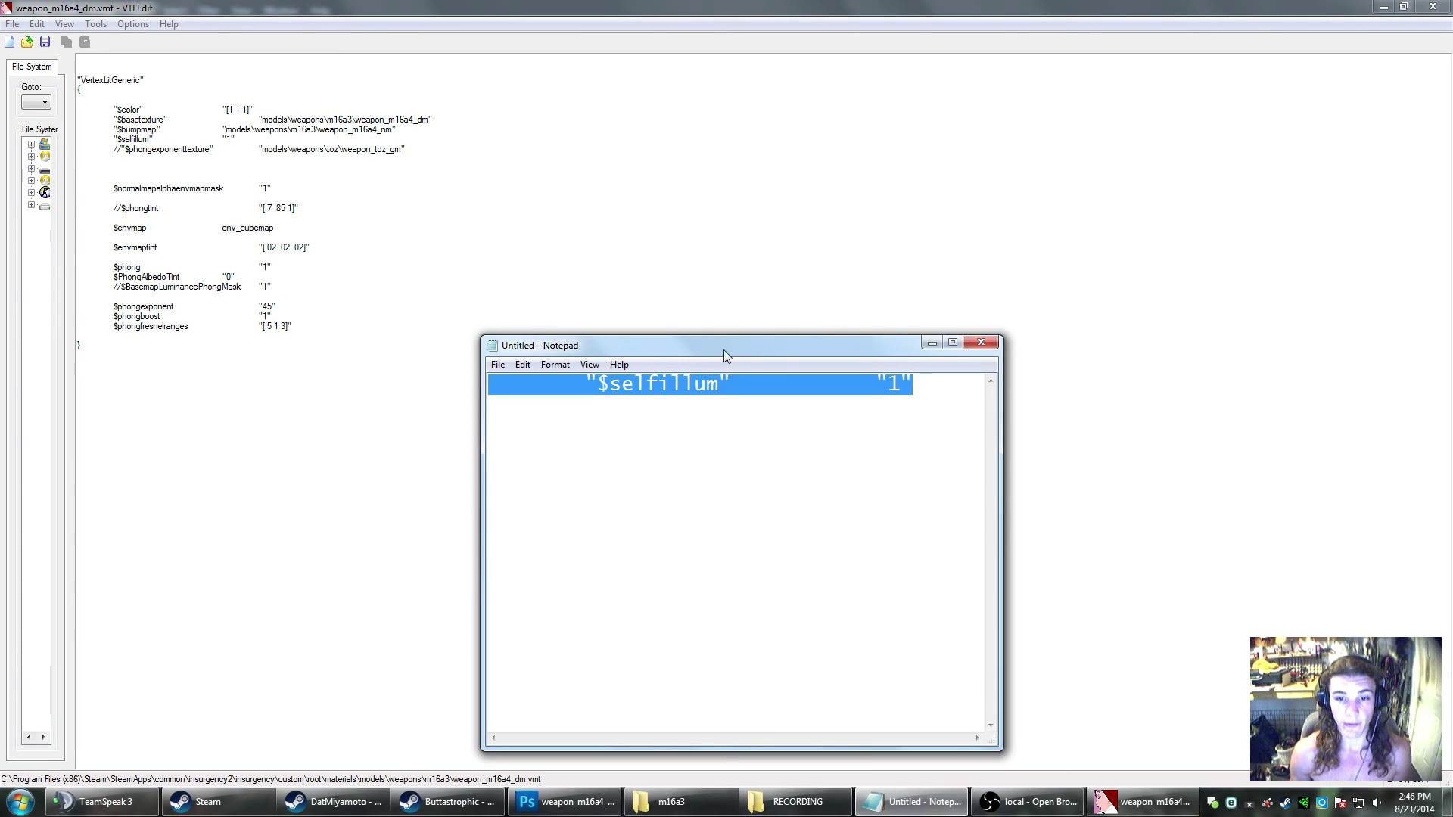
{"action": "left_click", "coordinate": [852, 522]}
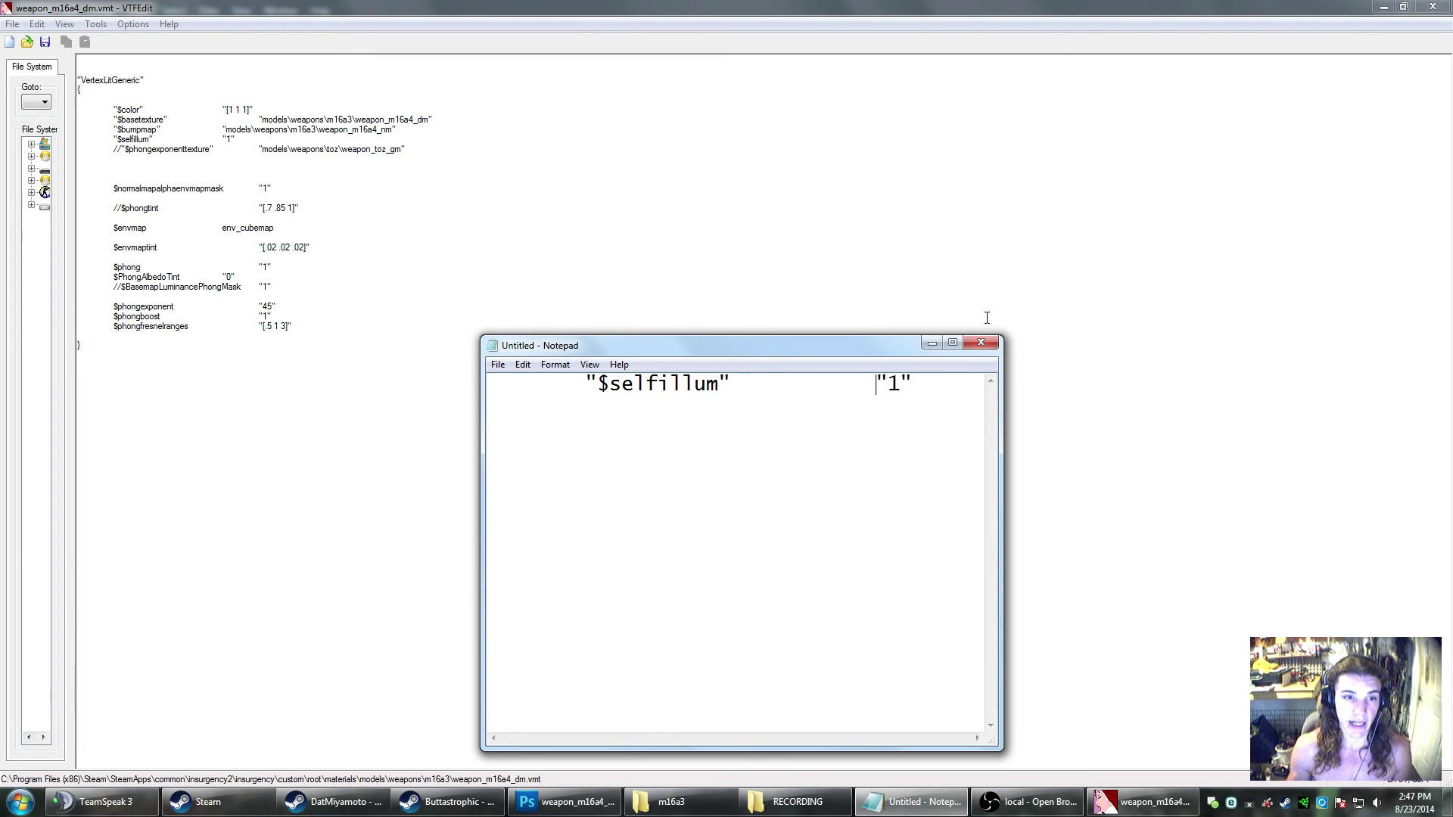
{"action": "left_click", "coordinate": [393, 352]}
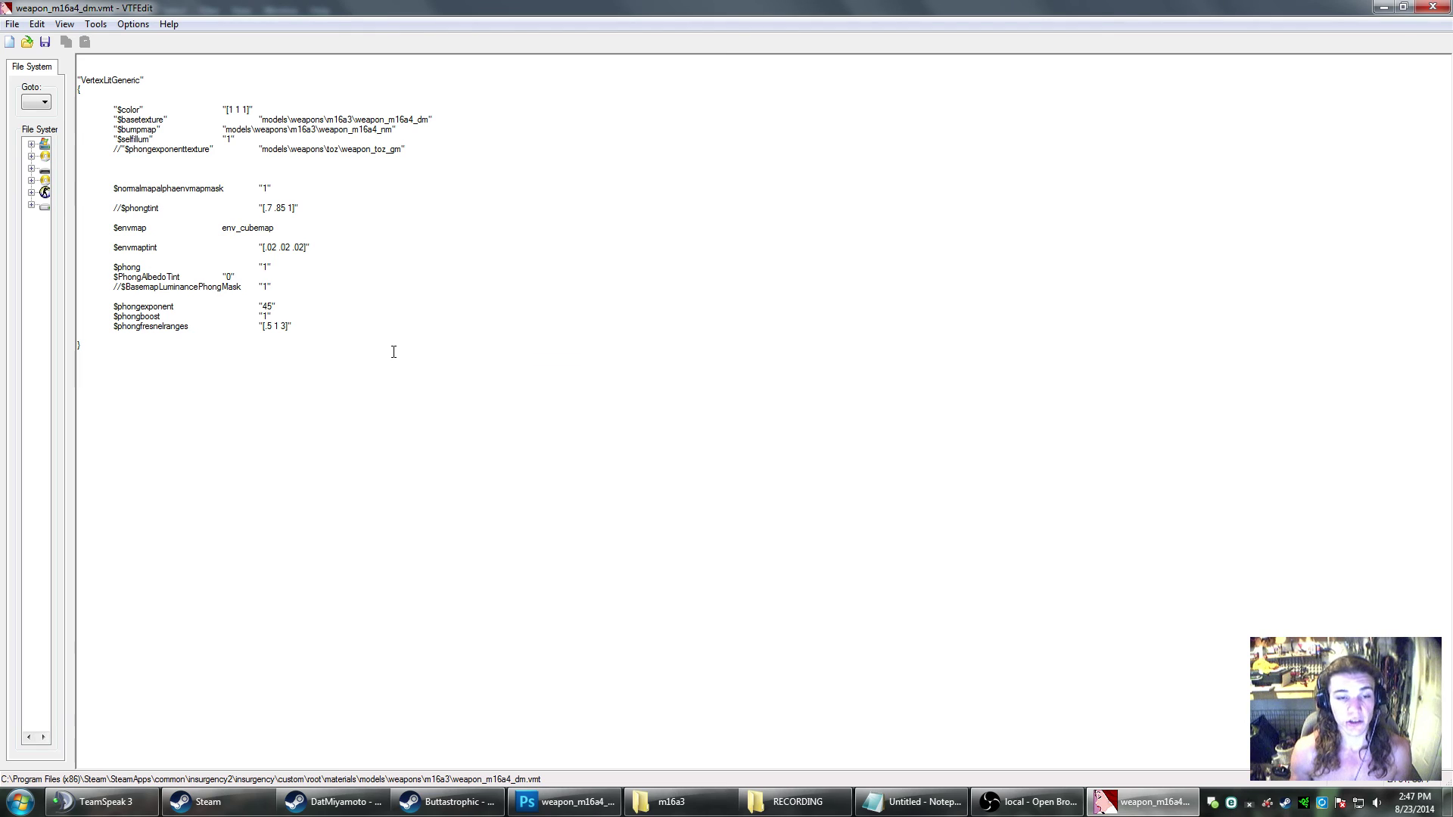